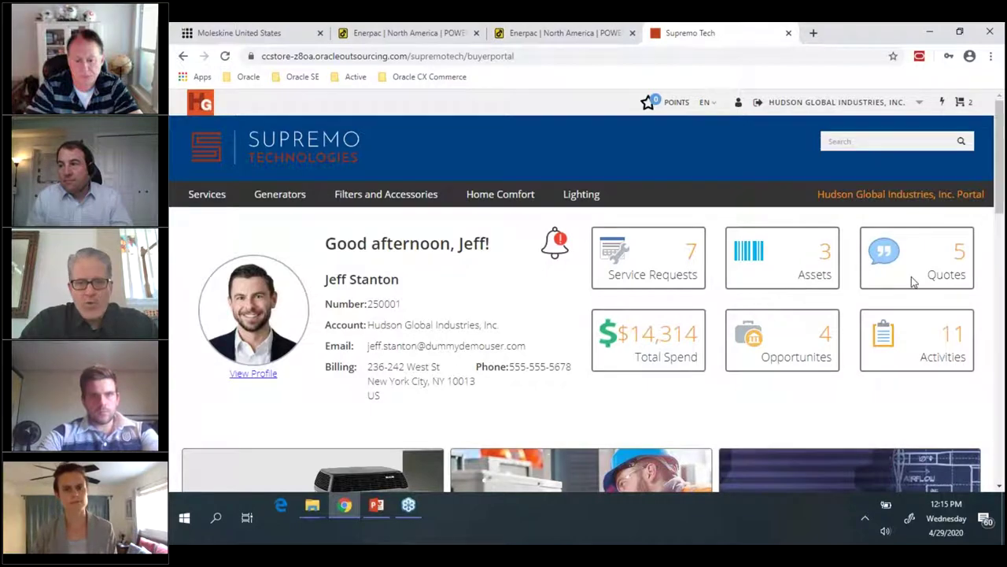
Look through the buyer portal's account summary, shortcut tiles, My Usage chart and Quote status chart down to the records table.
{"action": "left_click", "coordinate": [1000, 487]}
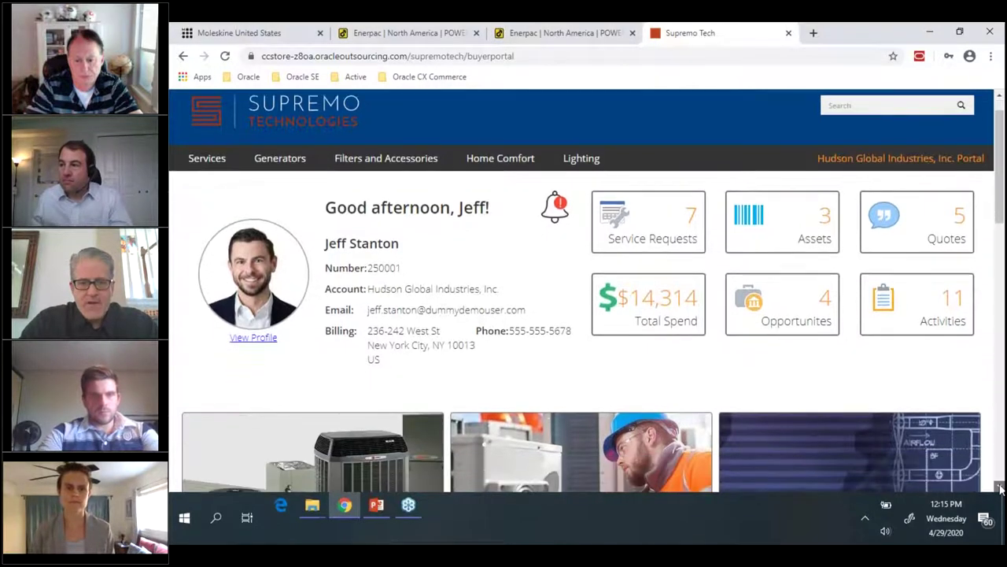
{"action": "scroll", "coordinate": [494, 295], "scroll_direction": "down", "scroll_amount": 3}
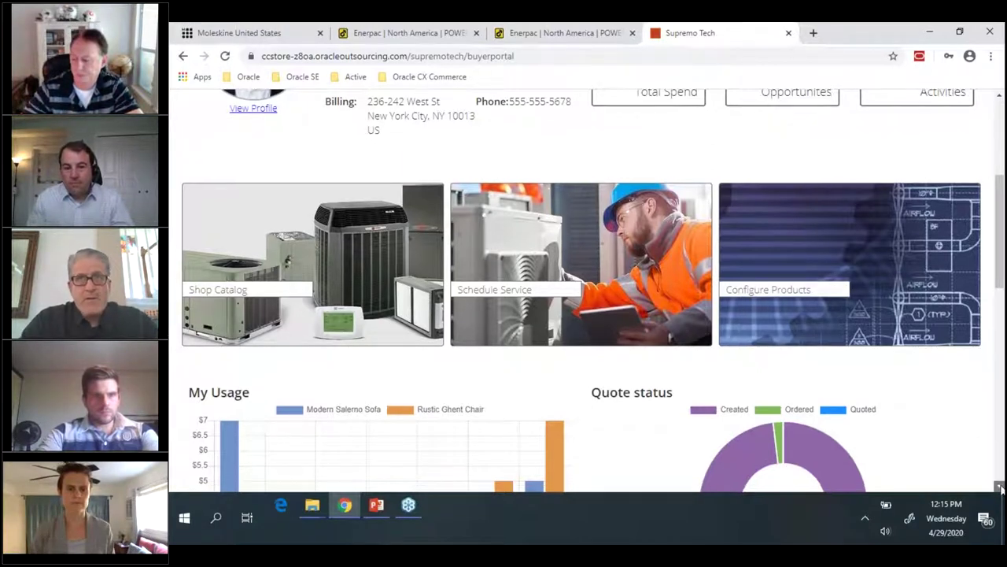
{"action": "left_click", "coordinate": [1000, 487]}
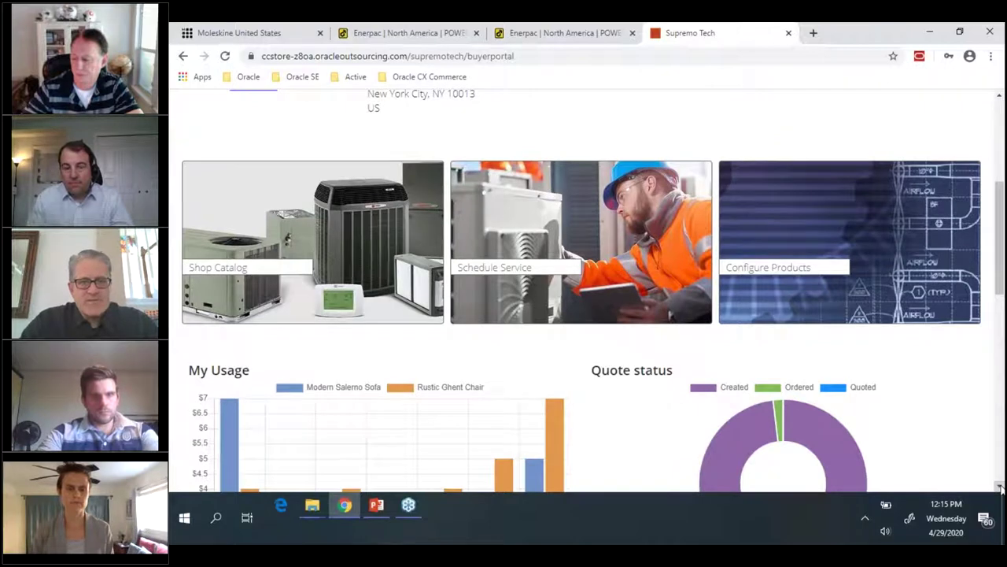
{"action": "left_click", "coordinate": [1000, 488]}
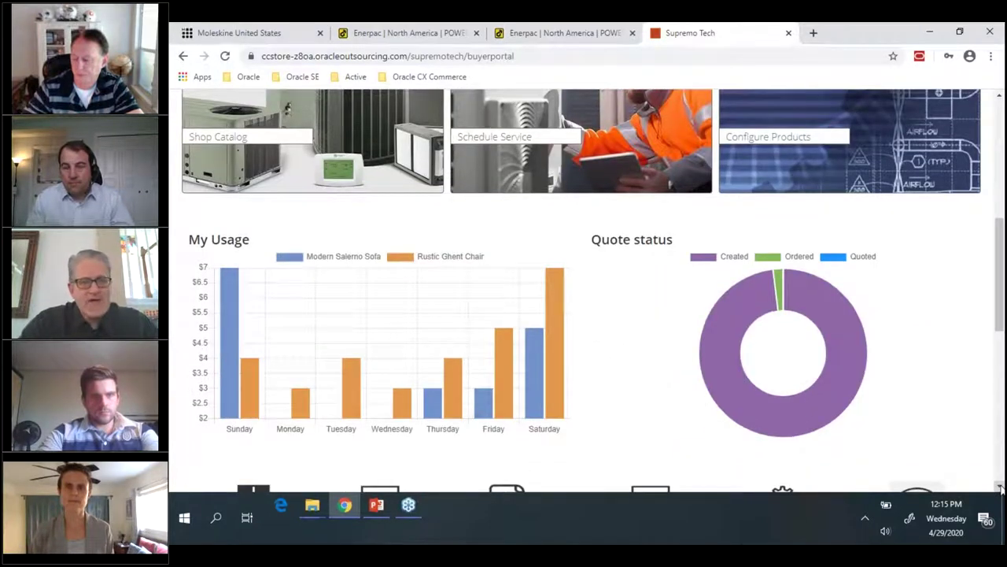
{"action": "mouse_move", "coordinate": [740, 323]}
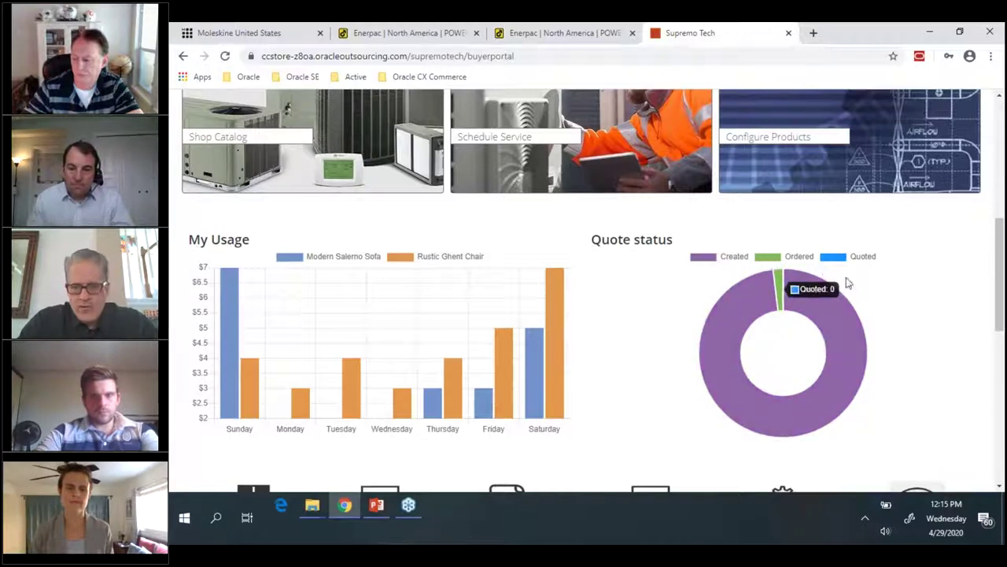
{"action": "left_click", "coordinate": [998, 487]}
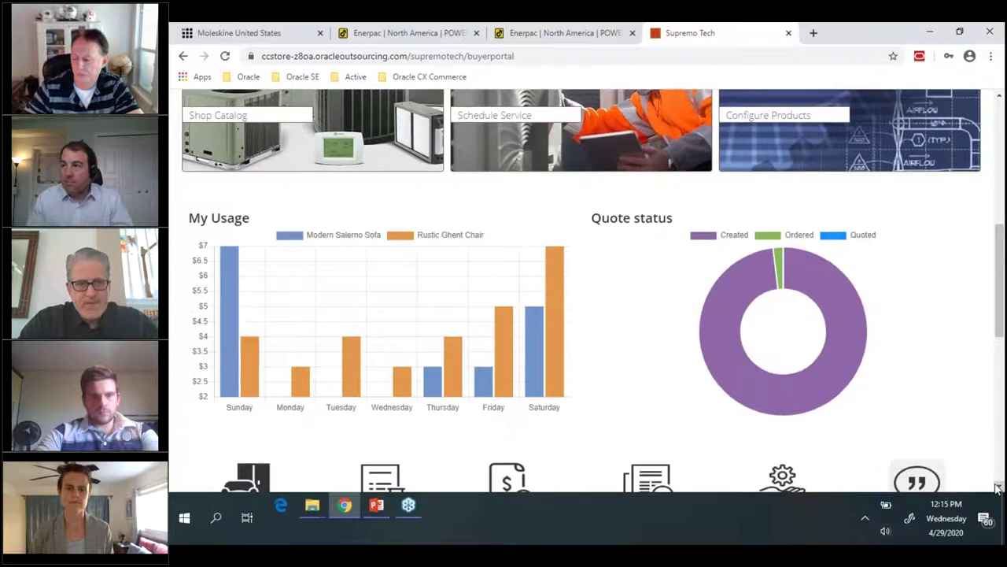
{"action": "scroll", "coordinate": [998, 488], "scroll_direction": "down", "scroll_amount": 2}
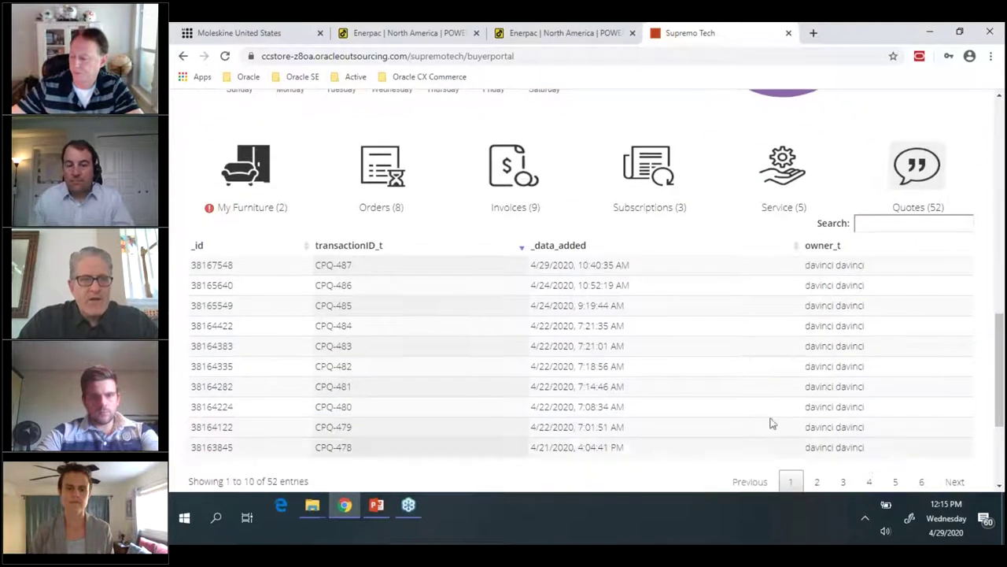
View the account's Orders, Invoices, Subscriptions, Service and Quotes records one after another.
{"action": "left_click", "coordinate": [381, 181]}
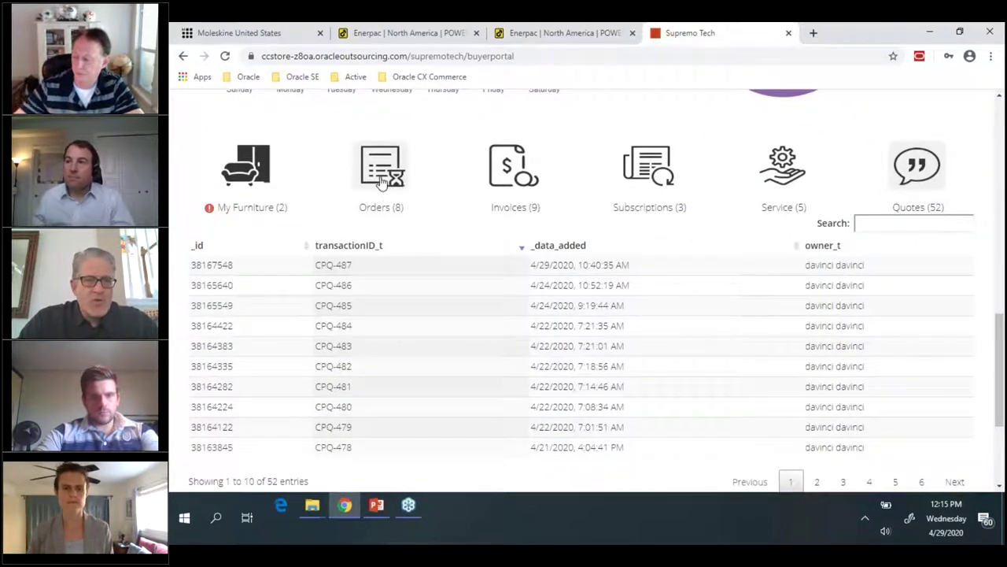
{"action": "left_click", "coordinate": [511, 183]}
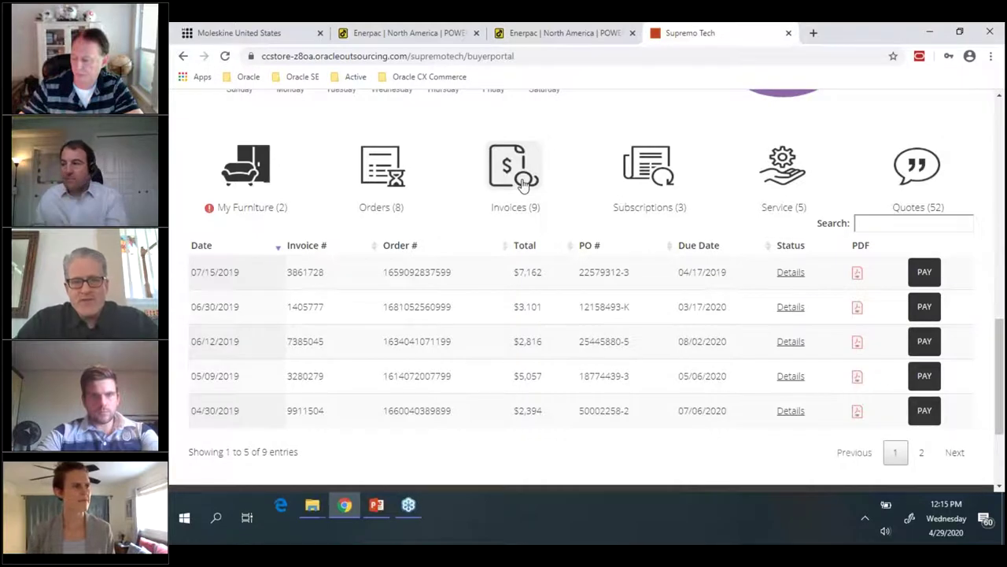
{"action": "left_click", "coordinate": [644, 181]}
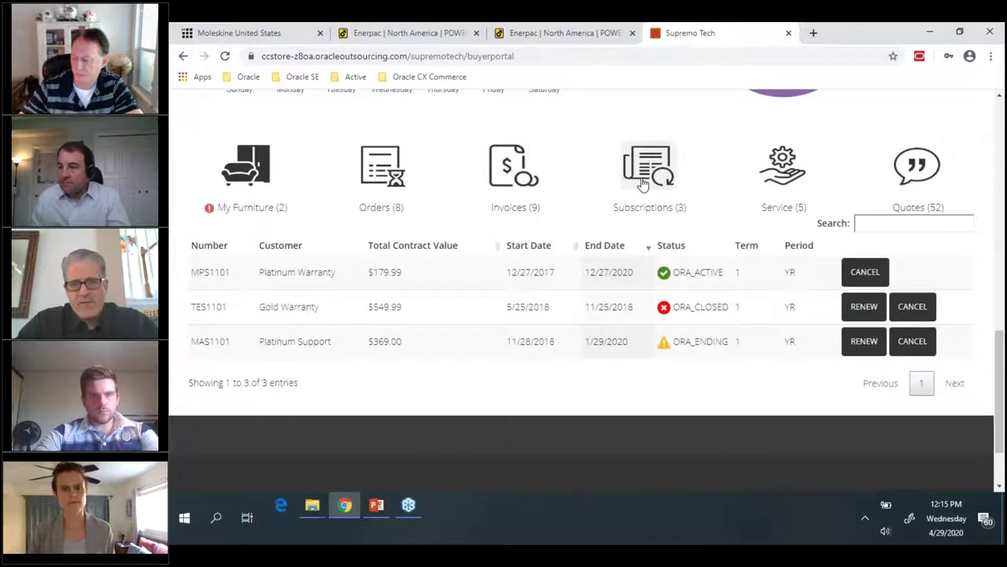
{"action": "left_click", "coordinate": [771, 183]}
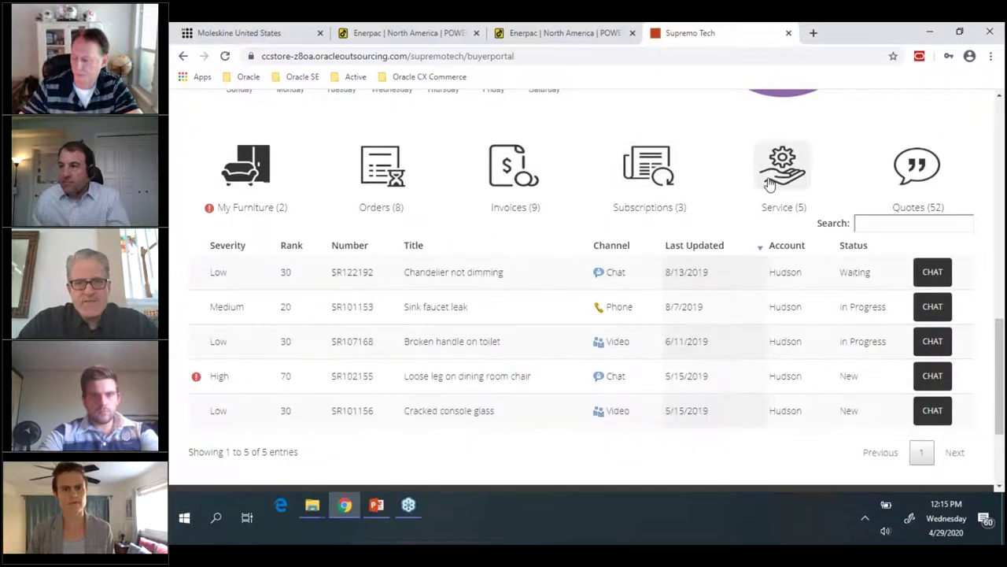
{"action": "left_click", "coordinate": [912, 185]}
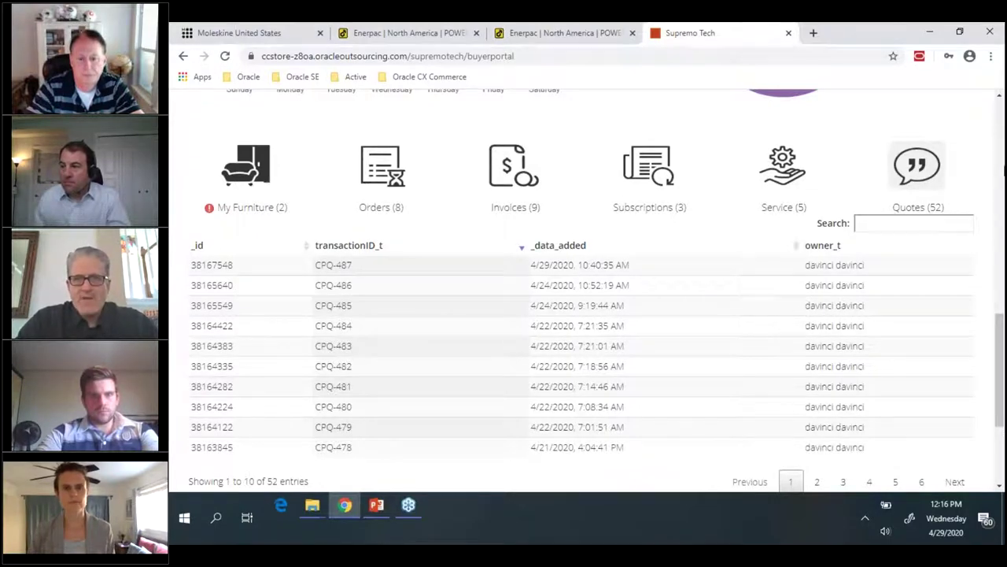
Open the bookmarked ZAHA - Admin site from the Oracle CX Commerce bookmarks in a new browser tab.
{"action": "left_click", "coordinate": [813, 33]}
{"action": "left_click", "coordinate": [425, 76]}
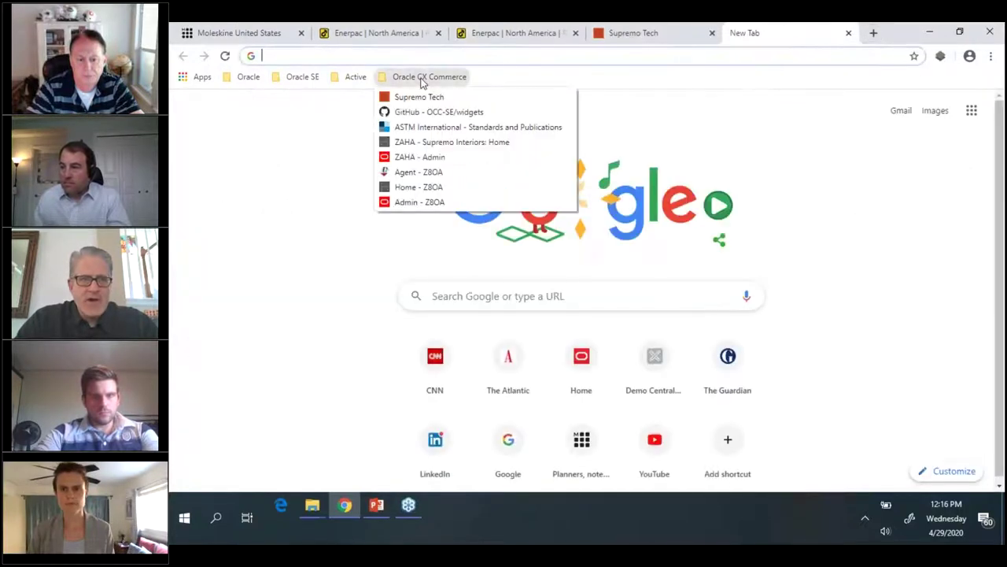
{"action": "left_click", "coordinate": [395, 157]}
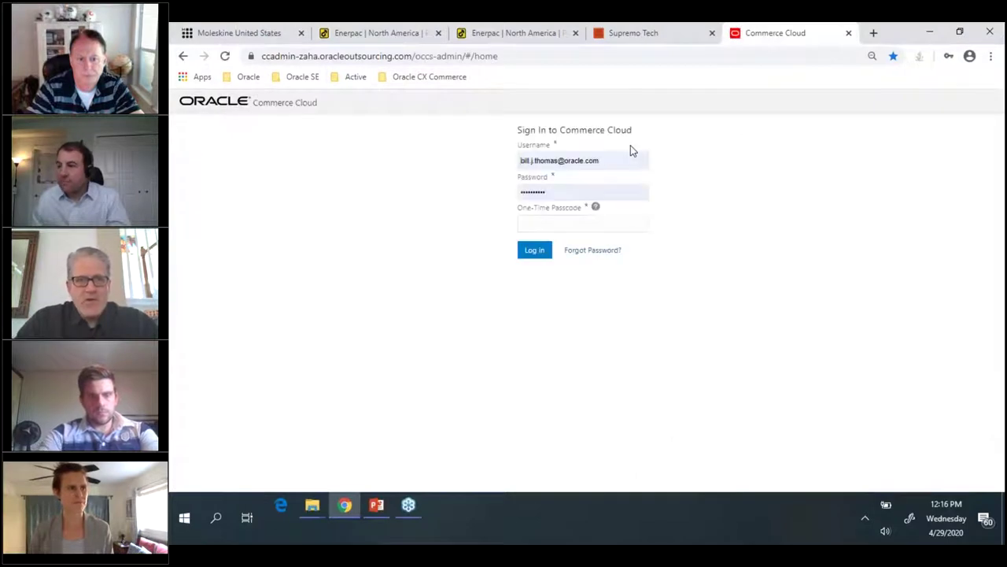
Try to sign in to Commerce Cloud with the prefilled account and a one-time passcode.
{"action": "left_click", "coordinate": [569, 224]}
{"action": "left_click", "coordinate": [525, 252]}
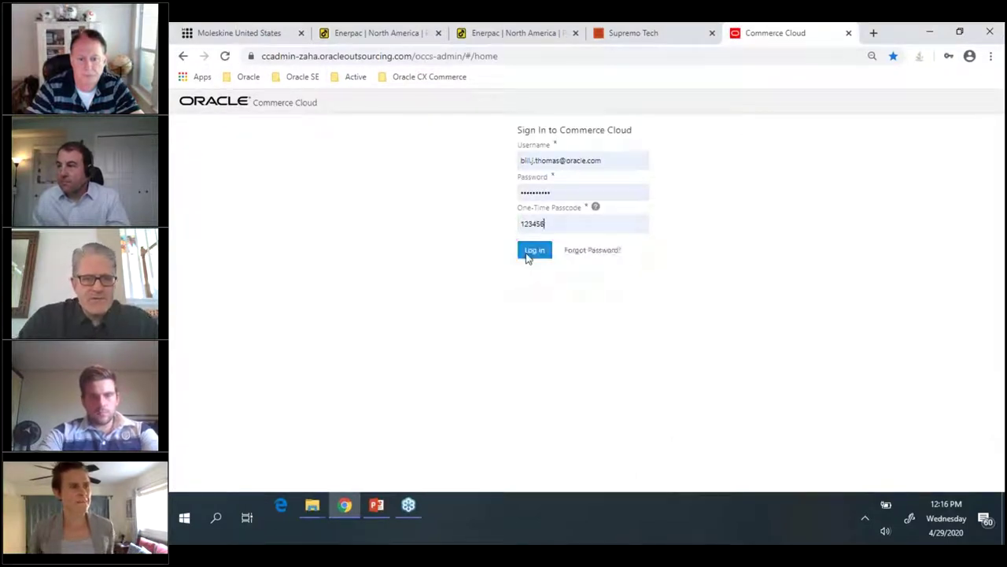
{"action": "left_click", "coordinate": [532, 252]}
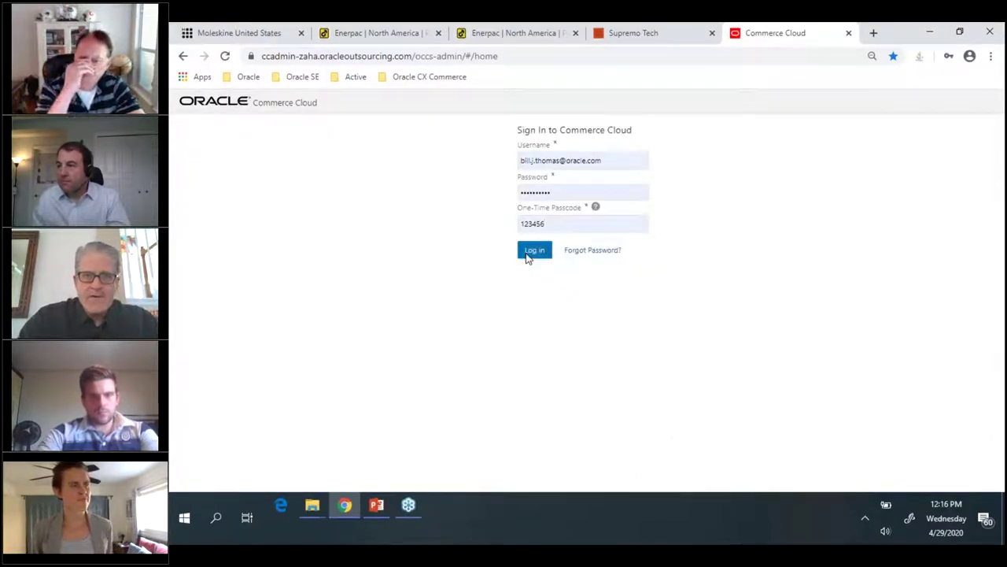
Sign in to Commerce Cloud with the admin account, its password and the one-time passcode.
{"action": "left_click", "coordinate": [610, 163]}
{"action": "left_click", "coordinate": [554, 225]}
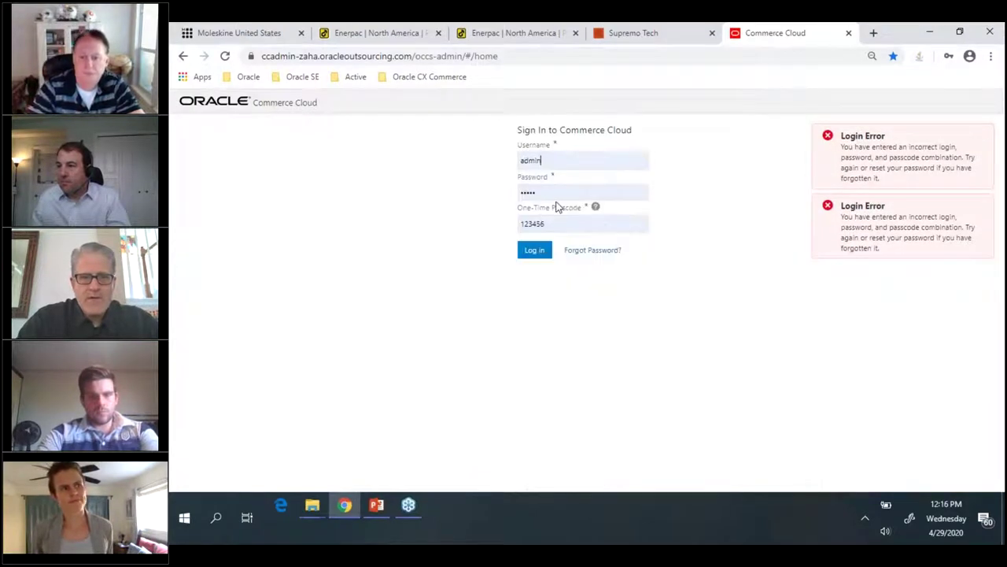
{"action": "left_click", "coordinate": [536, 252]}
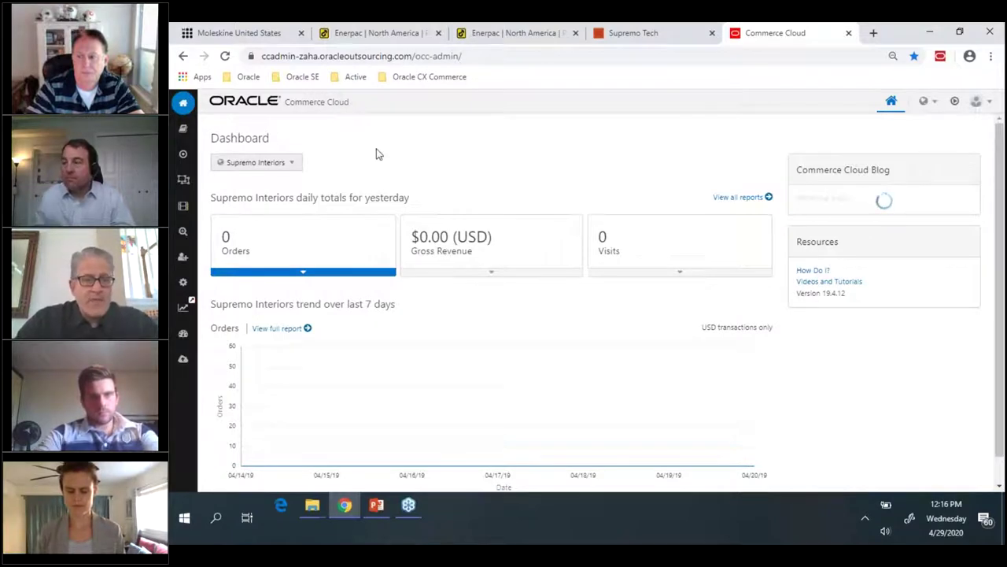
View the Payment Processing settings of the Supremo Interiors site.
{"action": "left_click", "coordinate": [185, 283]}
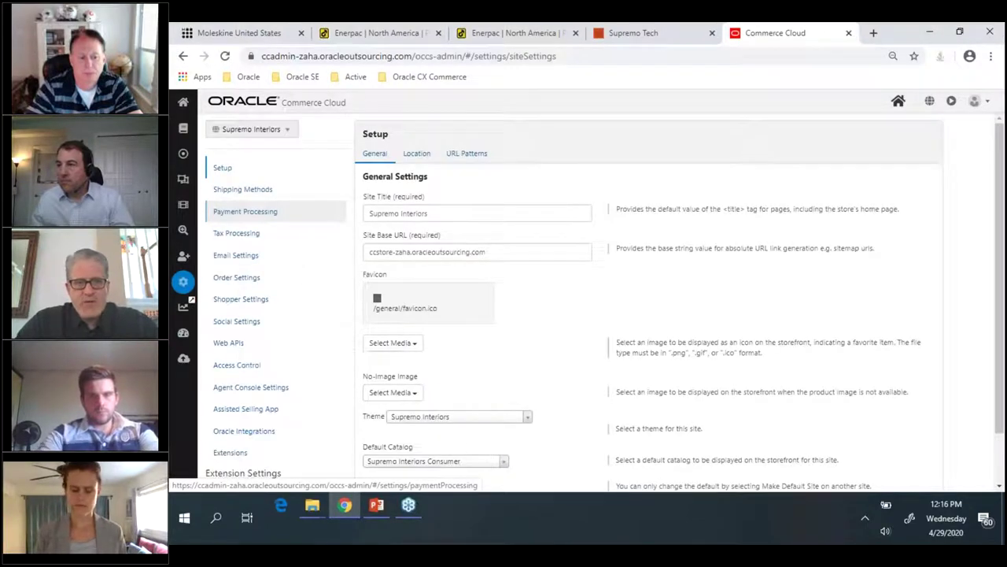
{"action": "left_click", "coordinate": [245, 211]}
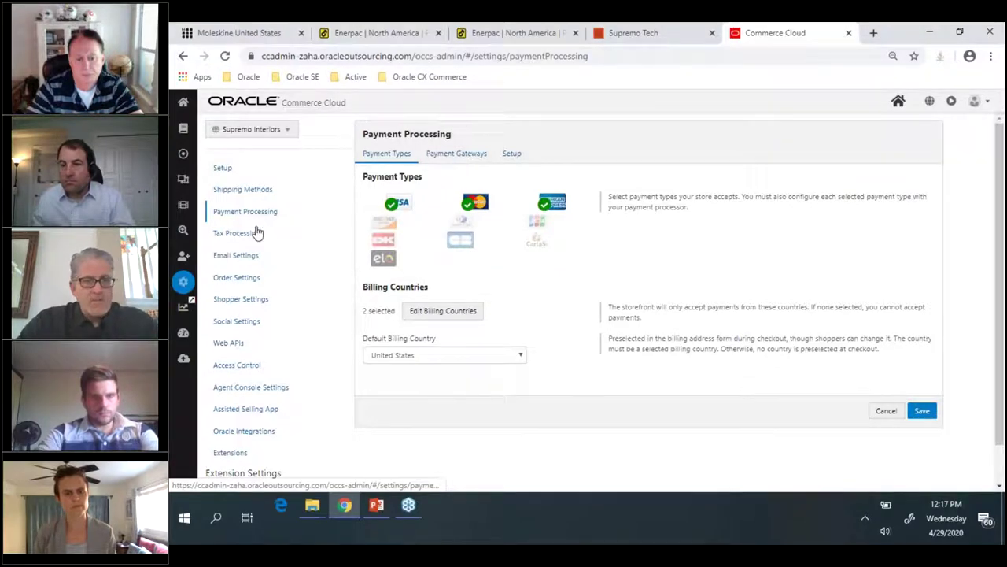
View the marketing promotions and the item, order and shipping types available for a new promotion.
{"action": "left_click", "coordinate": [183, 153]}
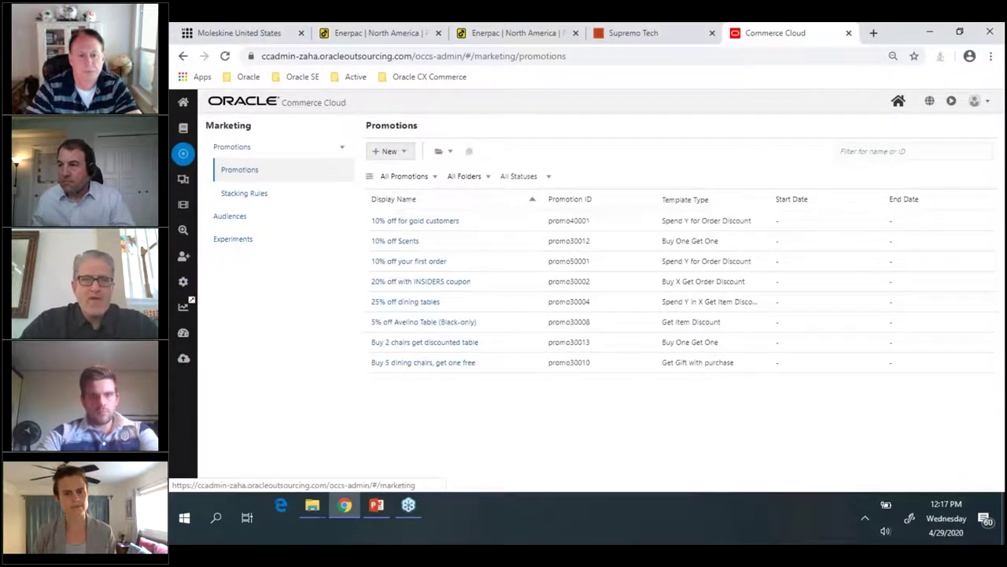
{"action": "left_click", "coordinate": [397, 154]}
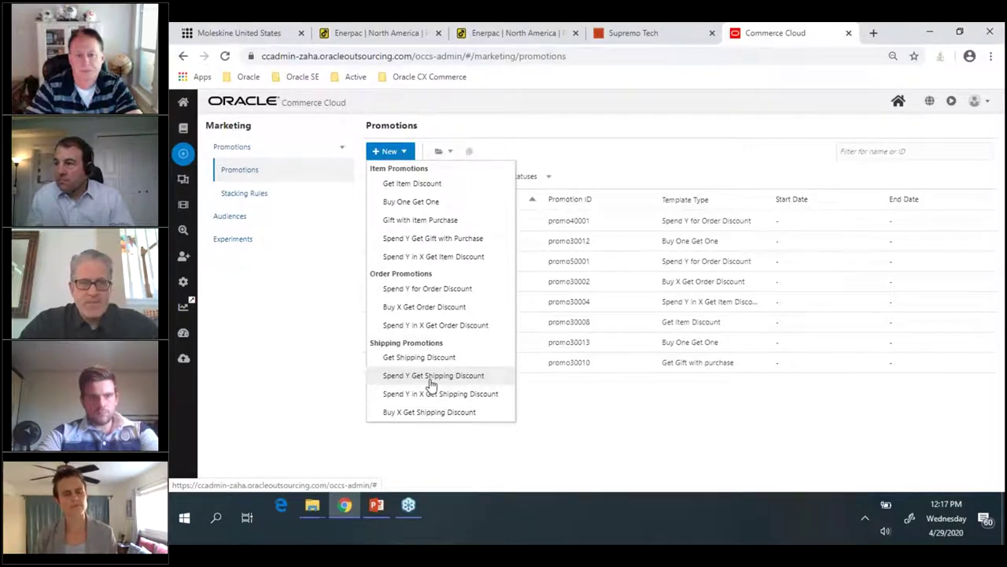
{"action": "left_click", "coordinate": [286, 327]}
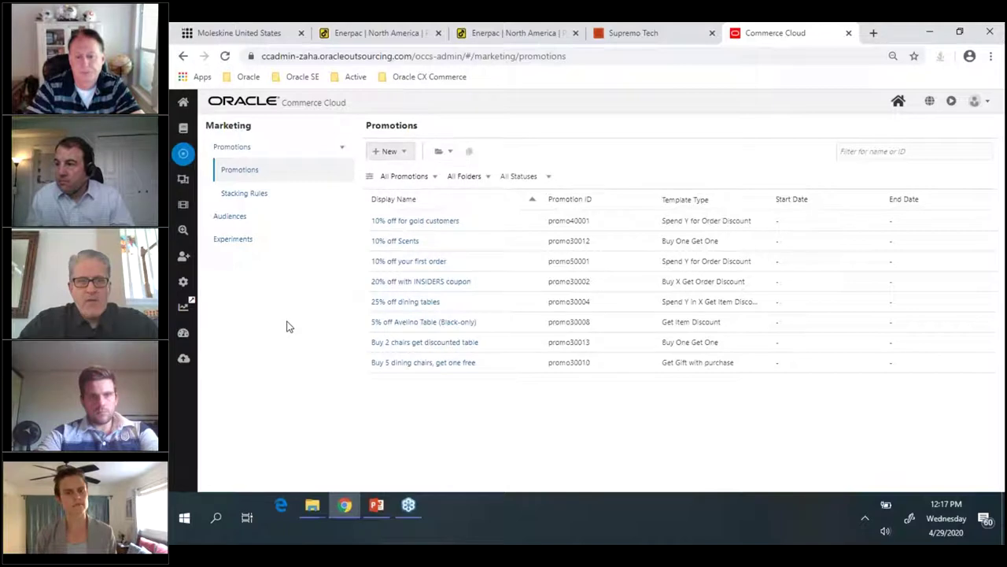
Open the B2B Accounts (Hospitality) audience and show its rules.
{"action": "left_click", "coordinate": [222, 225]}
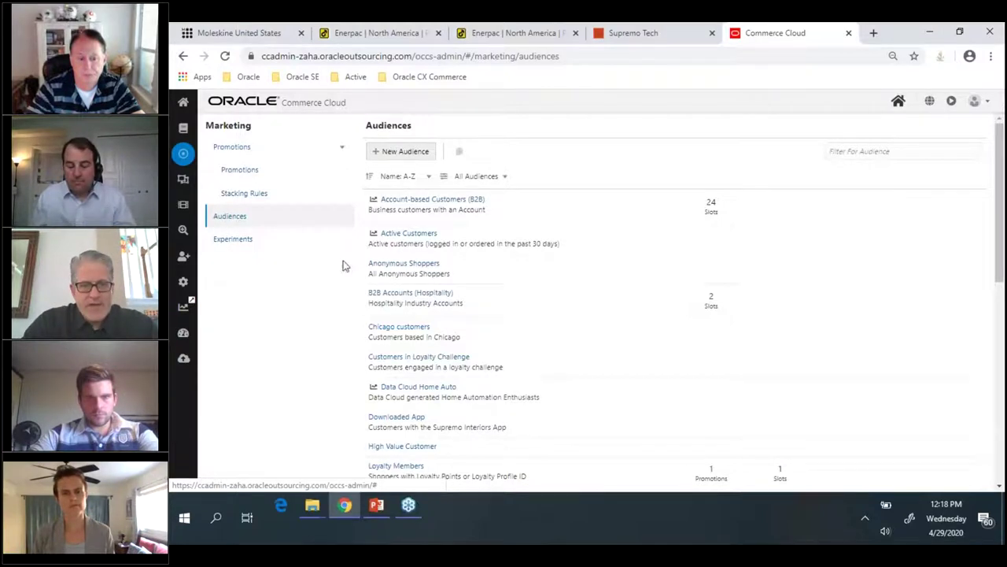
{"action": "left_click", "coordinate": [388, 296]}
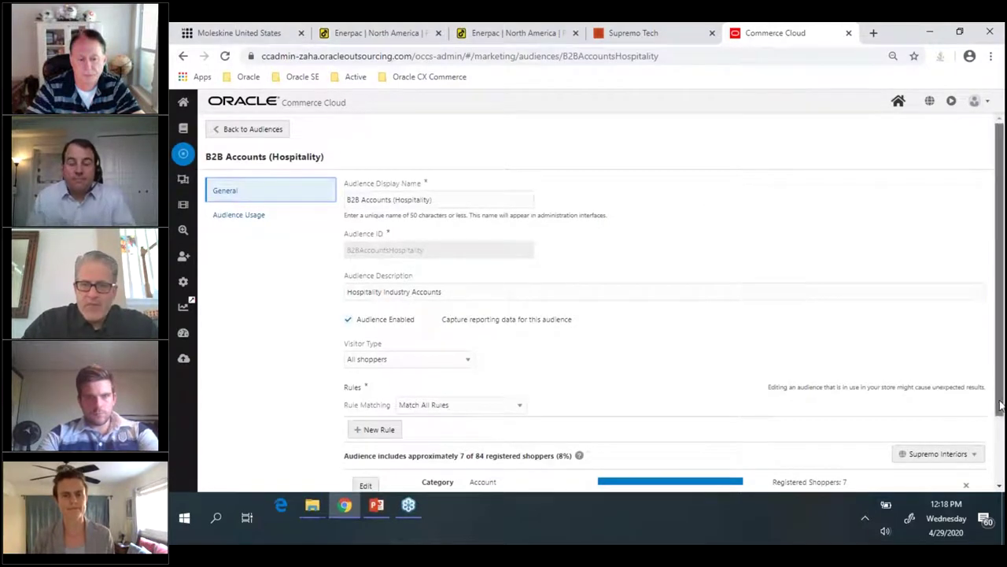
{"action": "left_click_drag", "start_coordinate": [1000, 416], "coordinate": [999, 446]}
{"action": "scroll", "coordinate": [872, 472], "scroll_direction": "down", "scroll_amount": 1}
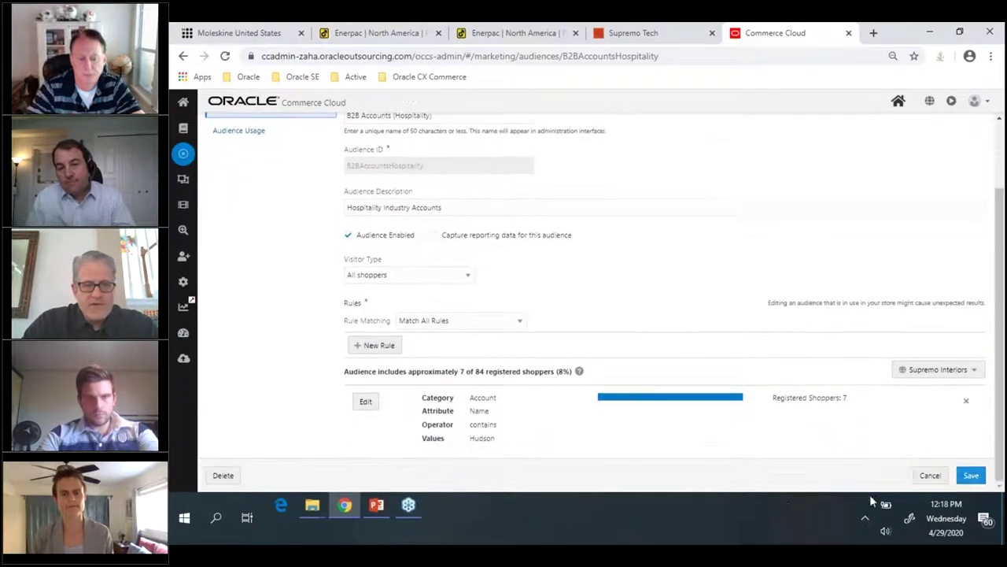
Start a new rule for the audience with the category Shopper Profile.
{"action": "left_click", "coordinate": [376, 347]}
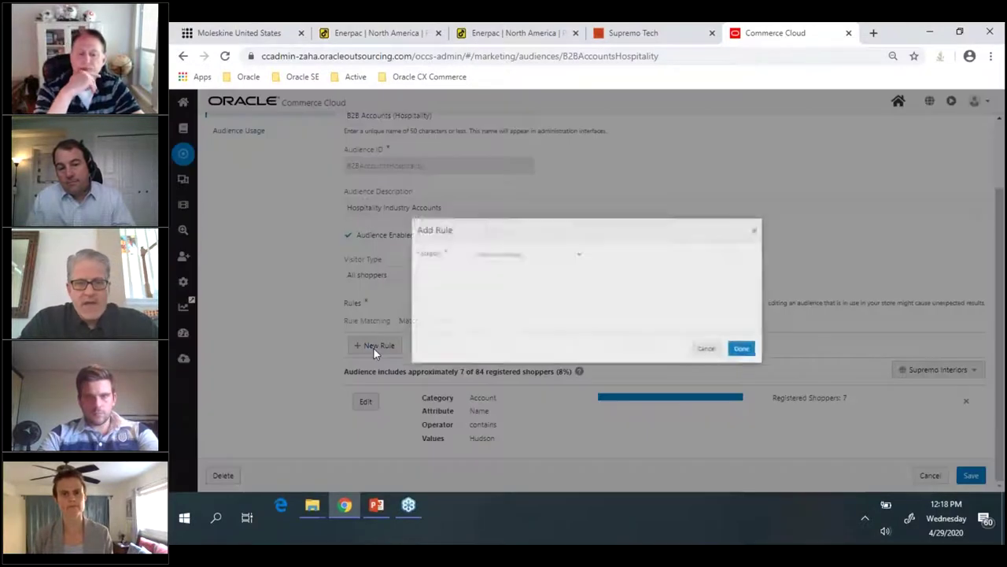
{"action": "left_click", "coordinate": [529, 249]}
{"action": "left_click", "coordinate": [491, 264]}
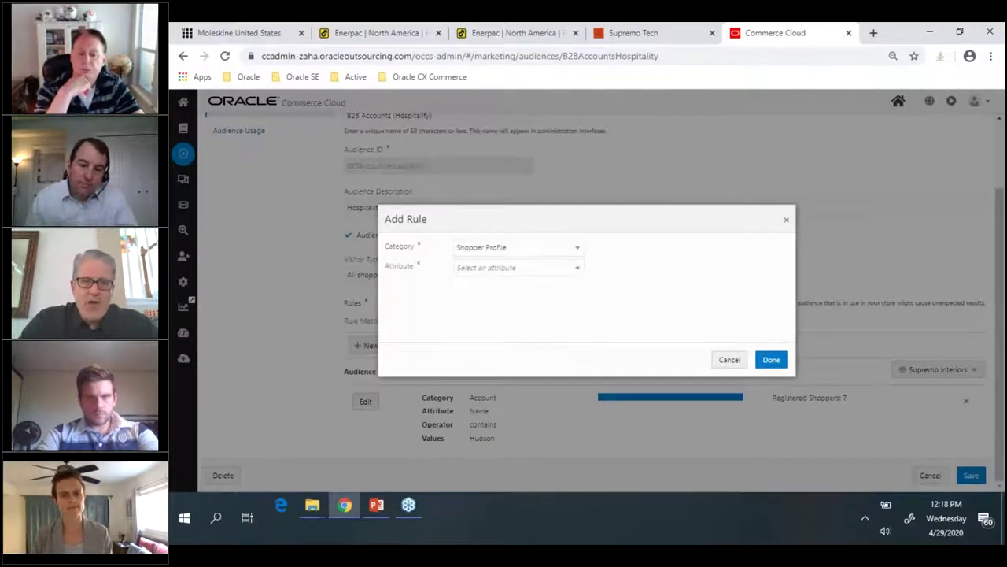
Enlarge the page for readability and choose Lifetime Spend as the new rule's attribute.
{"action": "left_click", "coordinate": [494, 268]}
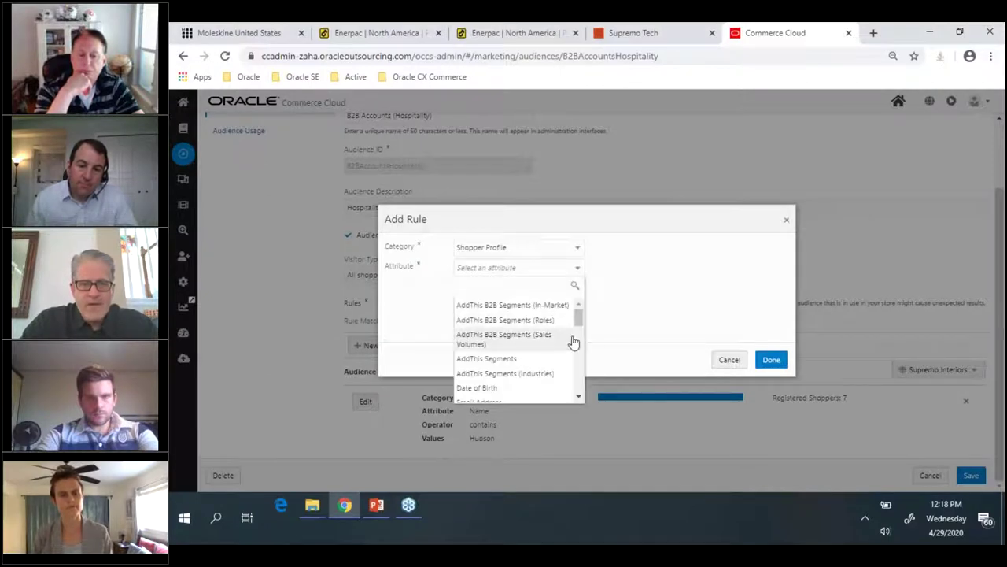
{"action": "scroll", "coordinate": [583, 372], "scroll_direction": "down", "scroll_amount": 3}
{"action": "left_click_drag", "start_coordinate": [580, 333], "coordinate": [583, 340]}
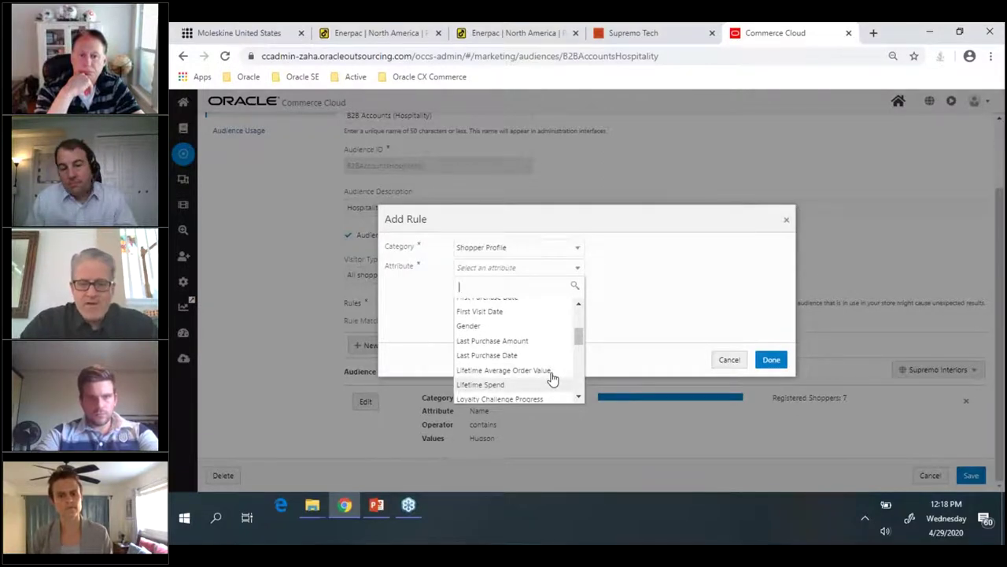
{"action": "key", "text": "ctrl+plus"}
{"action": "key", "text": "ctrl+plus"}
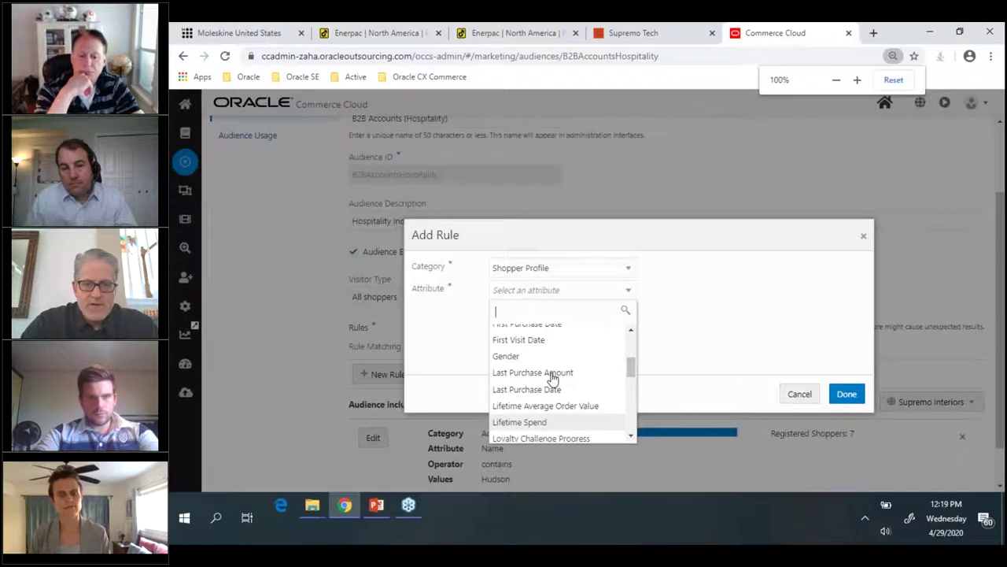
{"action": "left_click", "coordinate": [659, 323]}
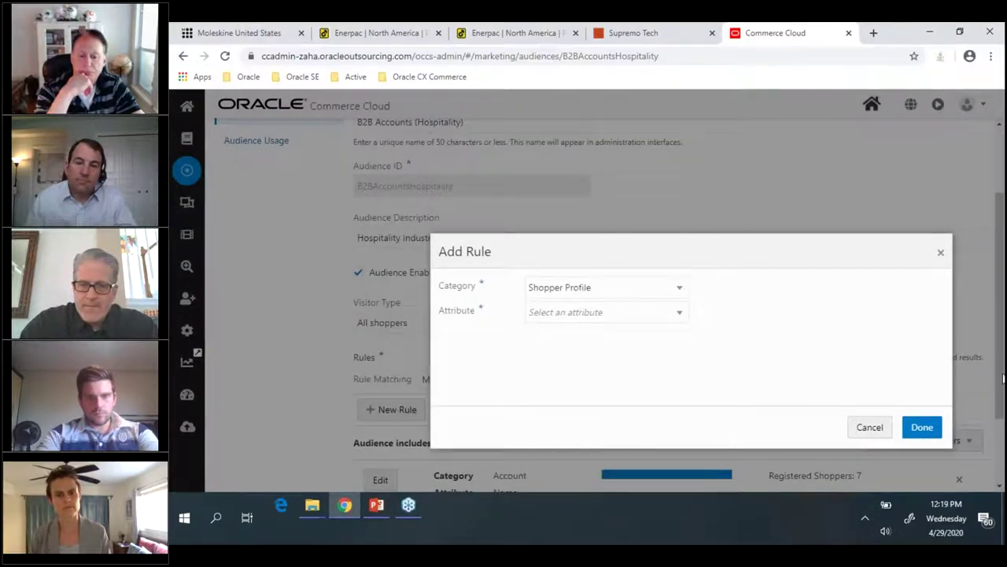
{"action": "left_click", "coordinate": [670, 313]}
{"action": "left_click_drag", "start_coordinate": [683, 367], "coordinate": [683, 397]}
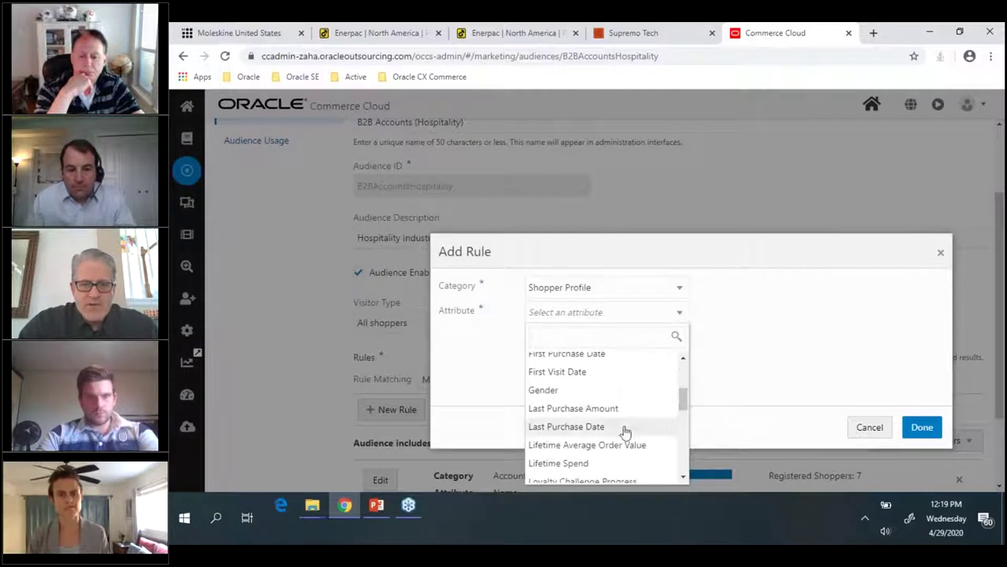
{"action": "left_click", "coordinate": [586, 463]}
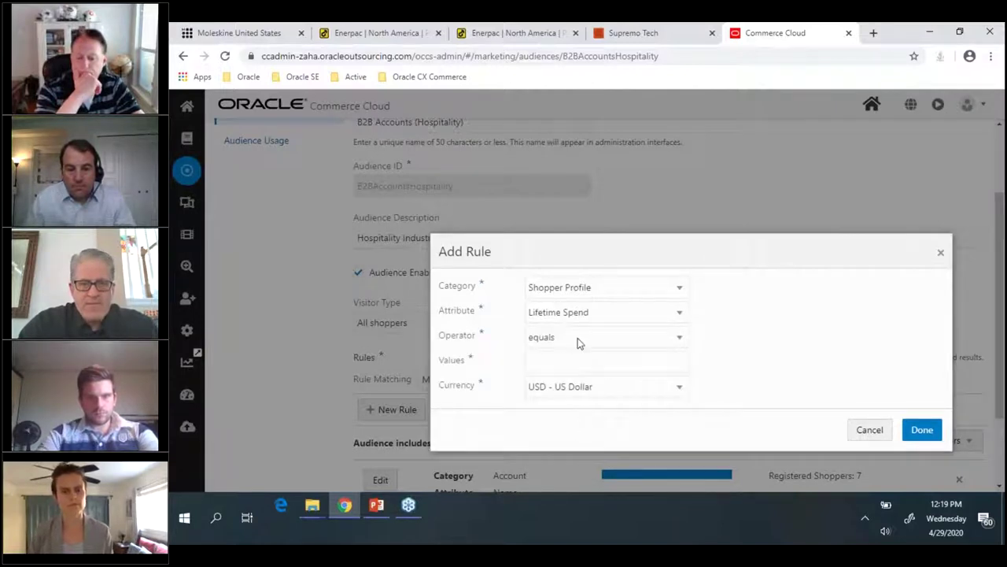
Set the Lifetime Spend rule to greater than 10000 US dollars, add it to the audience and view the listed rule.
{"action": "left_click", "coordinate": [579, 344]}
{"action": "left_click", "coordinate": [551, 431]}
{"action": "left_click", "coordinate": [575, 364]}
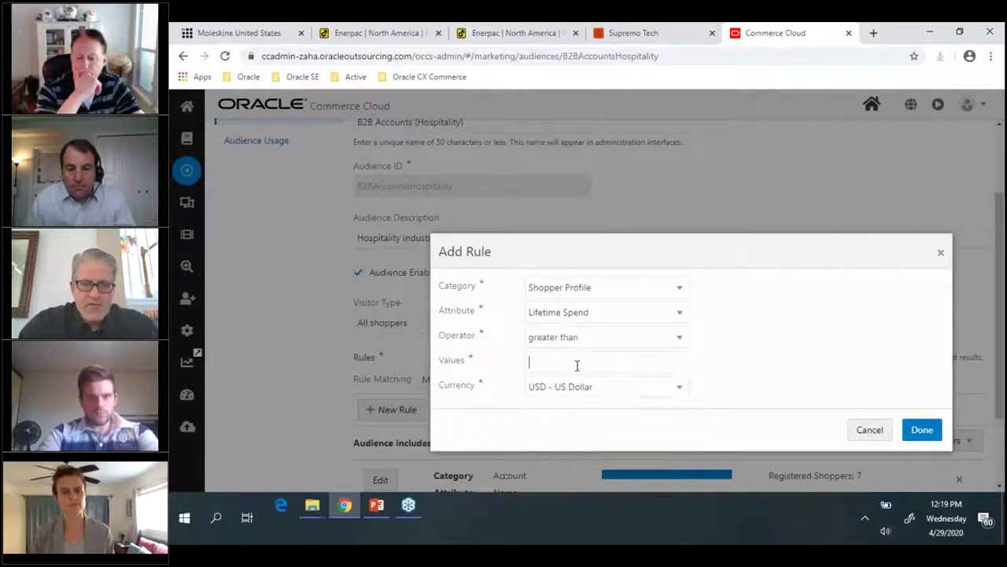
{"action": "type", "text": "10000"}
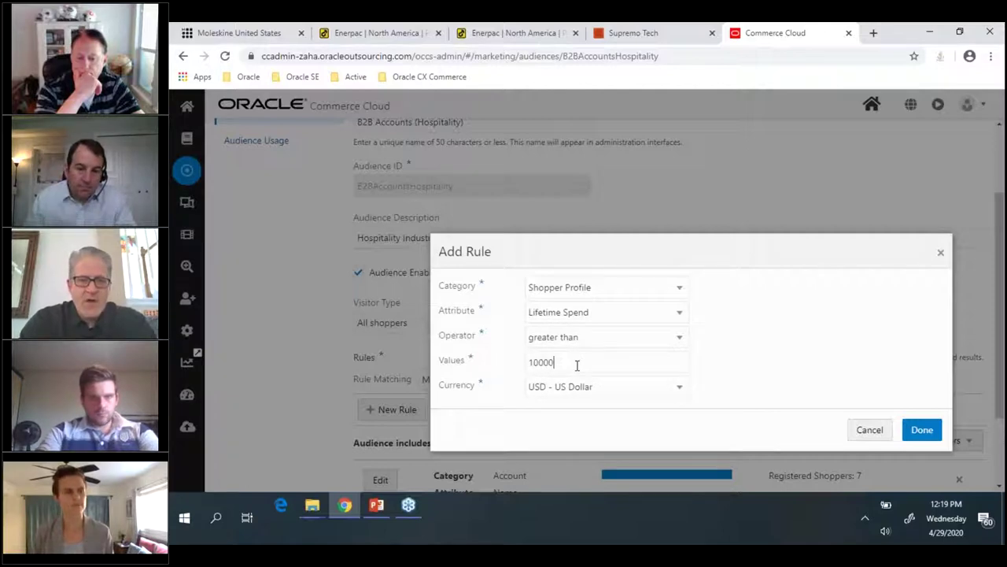
{"action": "left_click", "coordinate": [917, 430]}
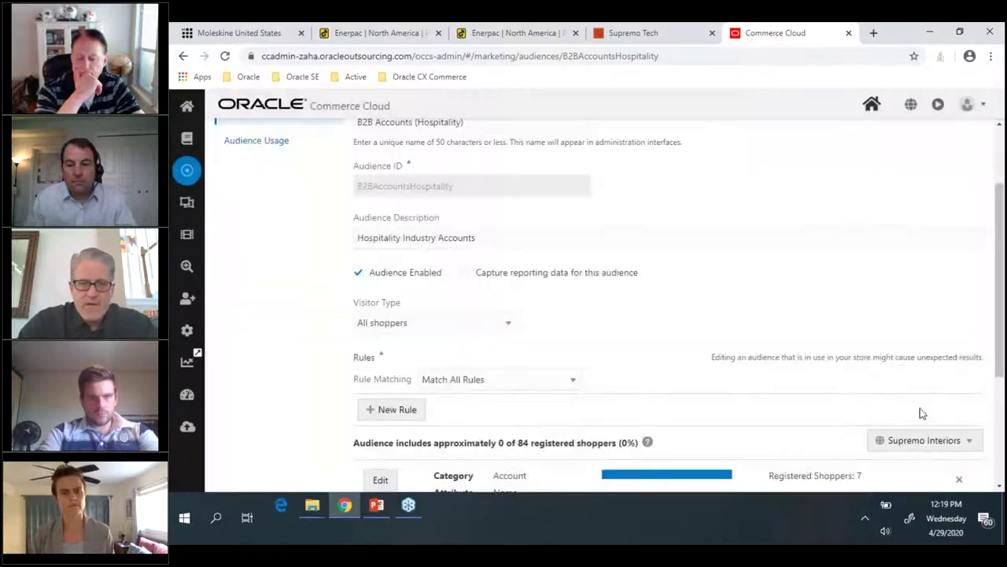
{"action": "left_click_drag", "start_coordinate": [1001, 358], "coordinate": [997, 452]}
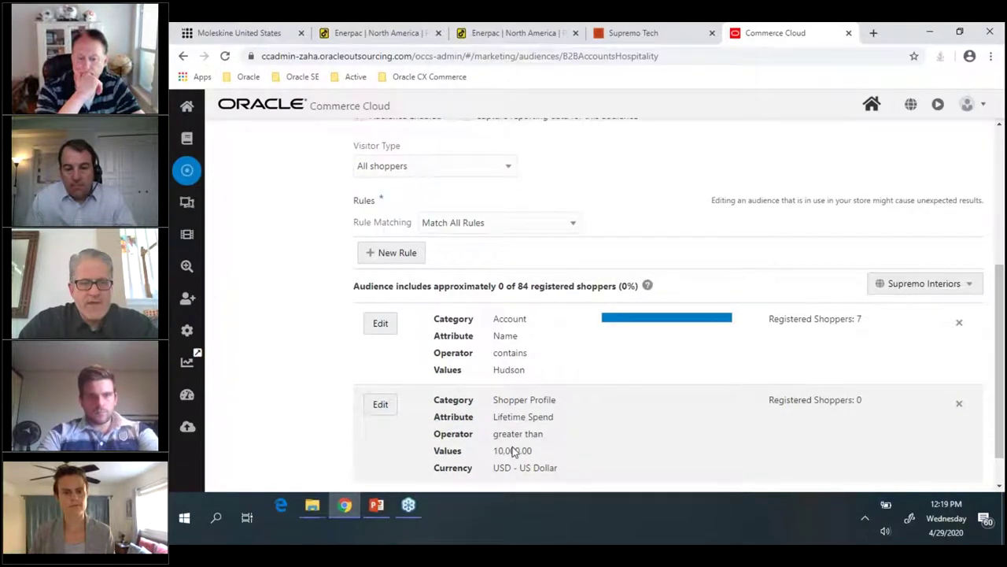
Return to the audiences list and discard the unsaved audience changes.
{"action": "left_click_drag", "start_coordinate": [1001, 362], "coordinate": [1002, 226]}
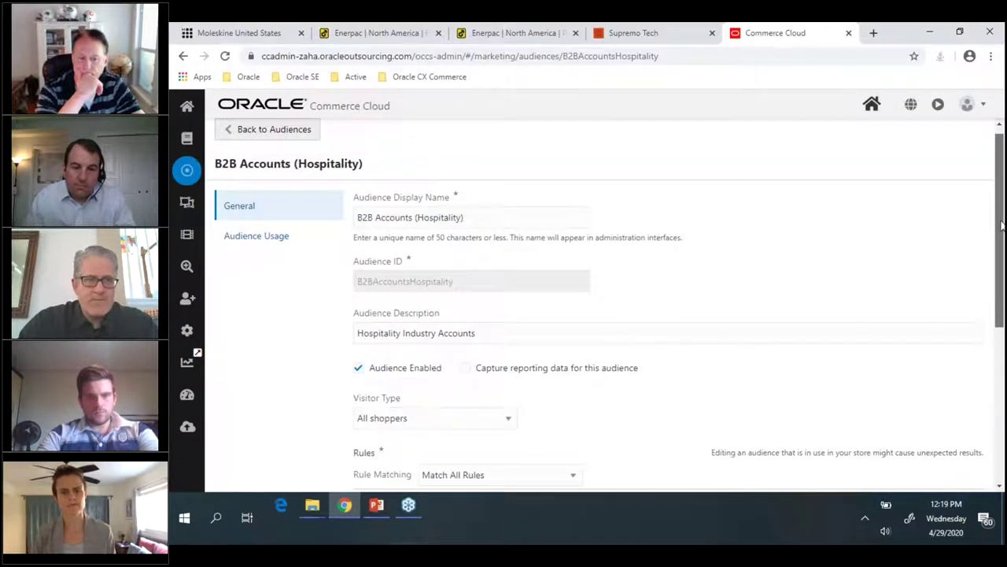
{"action": "left_click", "coordinate": [284, 130]}
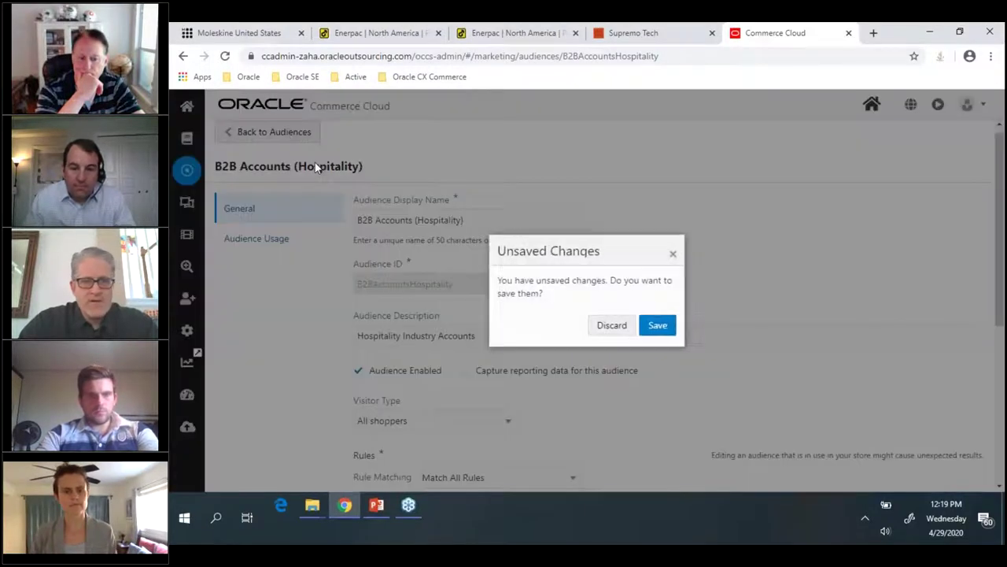
{"action": "left_click", "coordinate": [606, 325]}
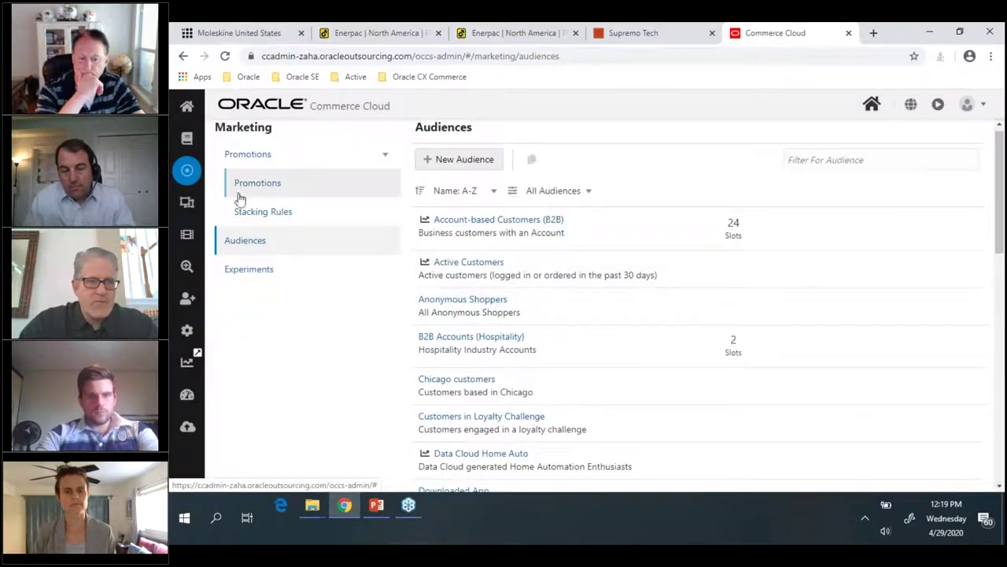
Open the promotion "10% off for gold customers" and review its availability settings and selectable target audiences.
{"action": "left_click", "coordinate": [251, 193]}
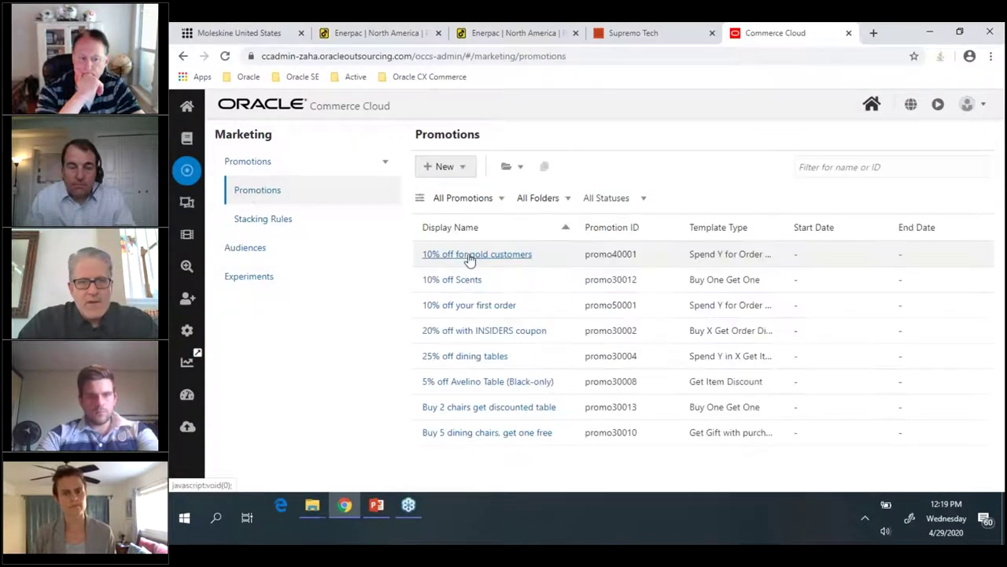
{"action": "left_click", "coordinate": [429, 253]}
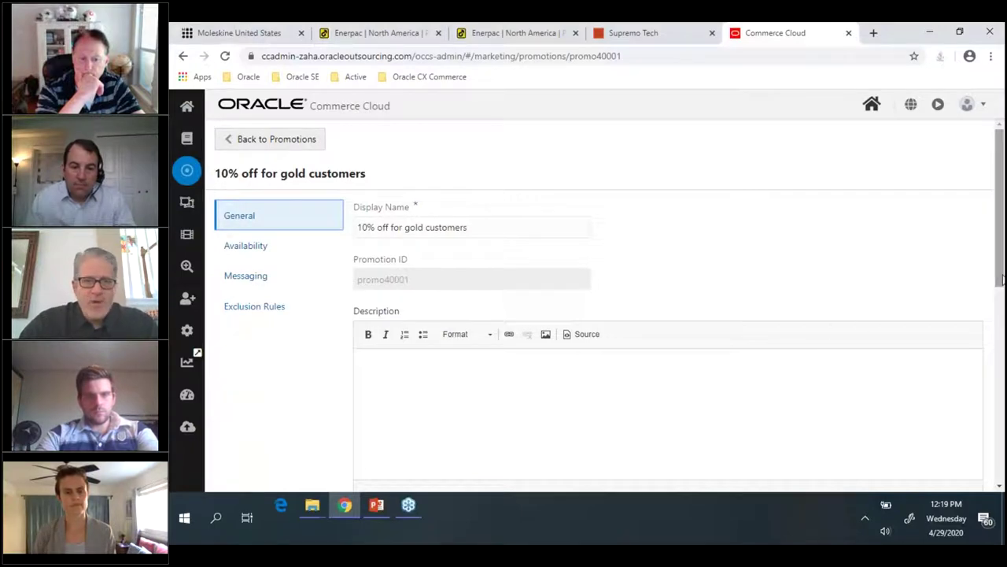
{"action": "left_click_drag", "start_coordinate": [1002, 277], "coordinate": [985, 312]}
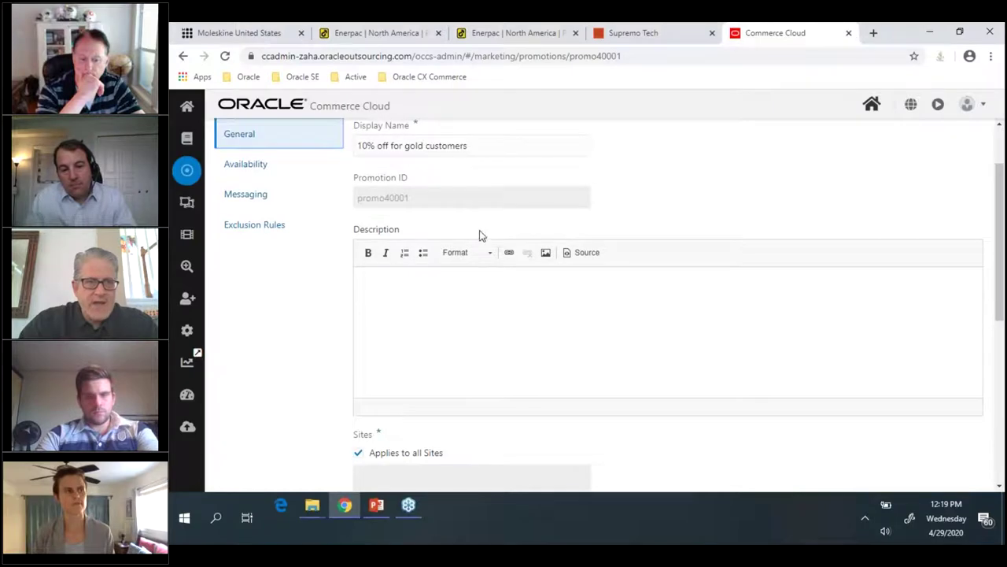
{"action": "left_click", "coordinate": [245, 175]}
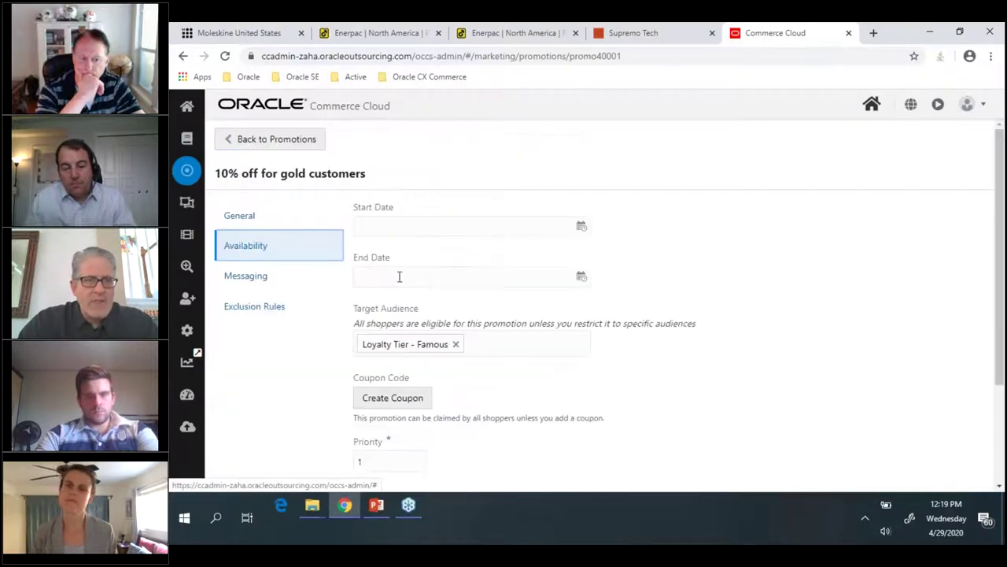
{"action": "left_click", "coordinate": [478, 343]}
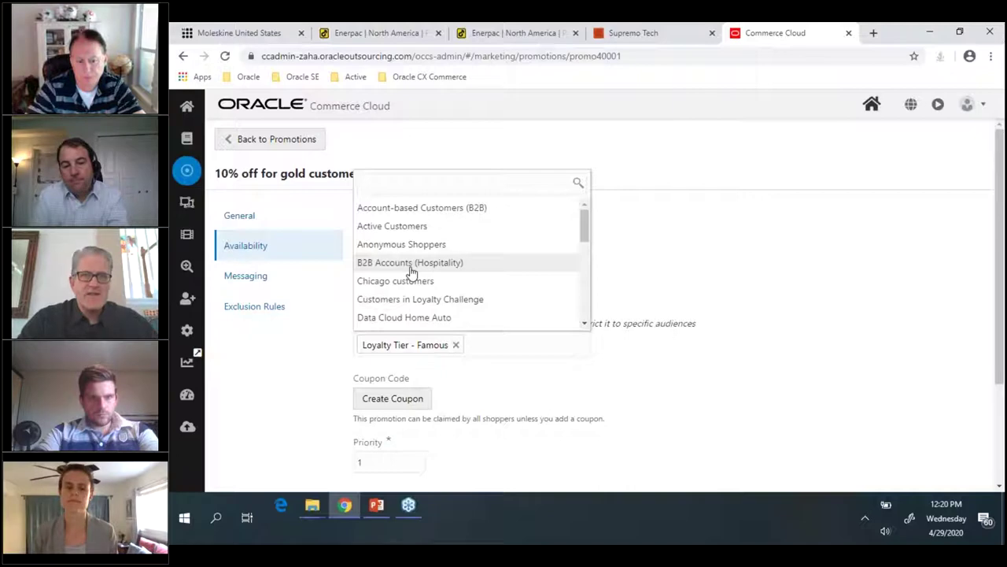
{"action": "left_click", "coordinate": [290, 362]}
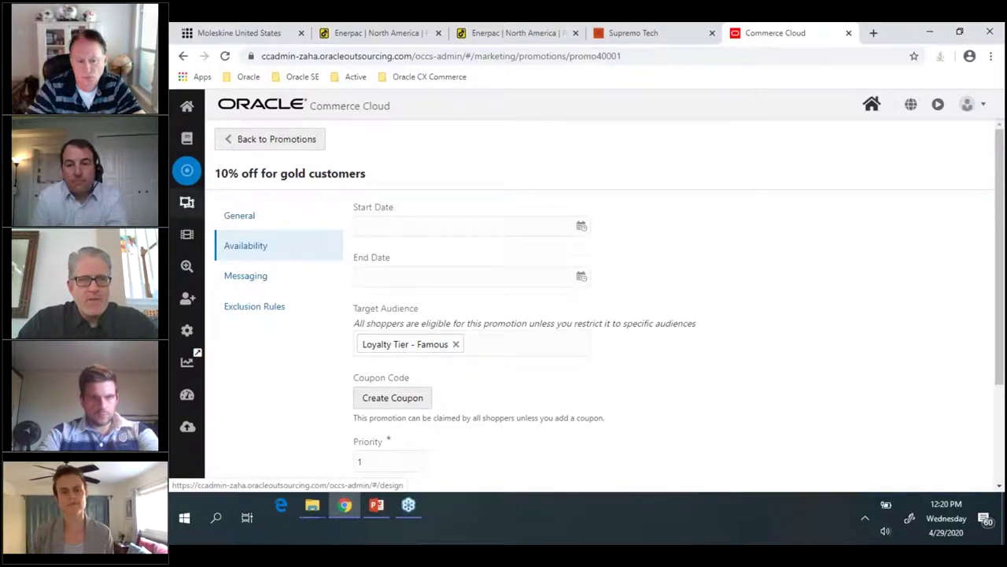
Go to the design layouts and examine the layout, site and viewport filter options.
{"action": "left_click", "coordinate": [187, 202]}
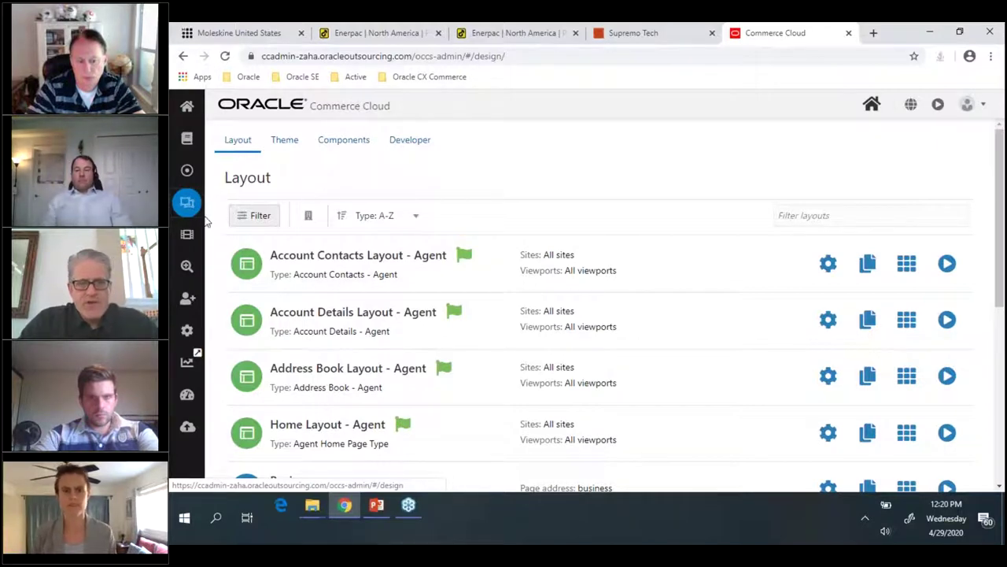
{"action": "left_click", "coordinate": [259, 217]}
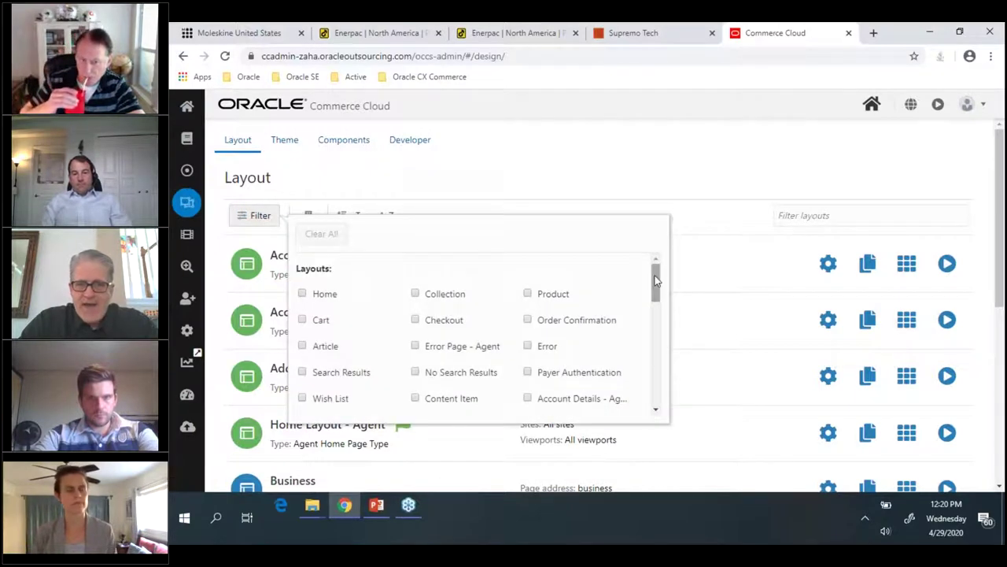
{"action": "left_click_drag", "start_coordinate": [655, 288], "coordinate": [655, 380]}
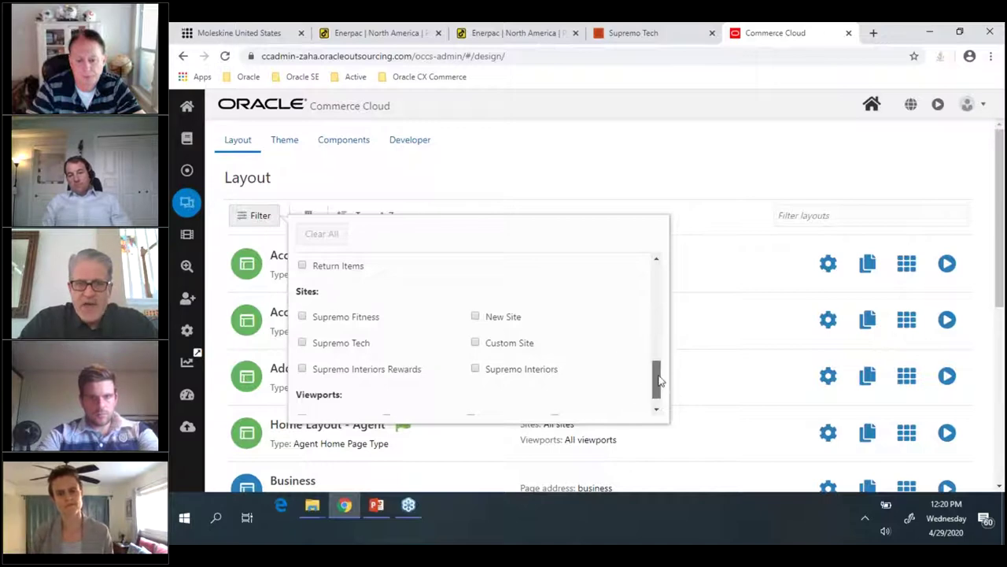
{"action": "scroll", "coordinate": [656, 377], "scroll_direction": "down", "scroll_amount": 1}
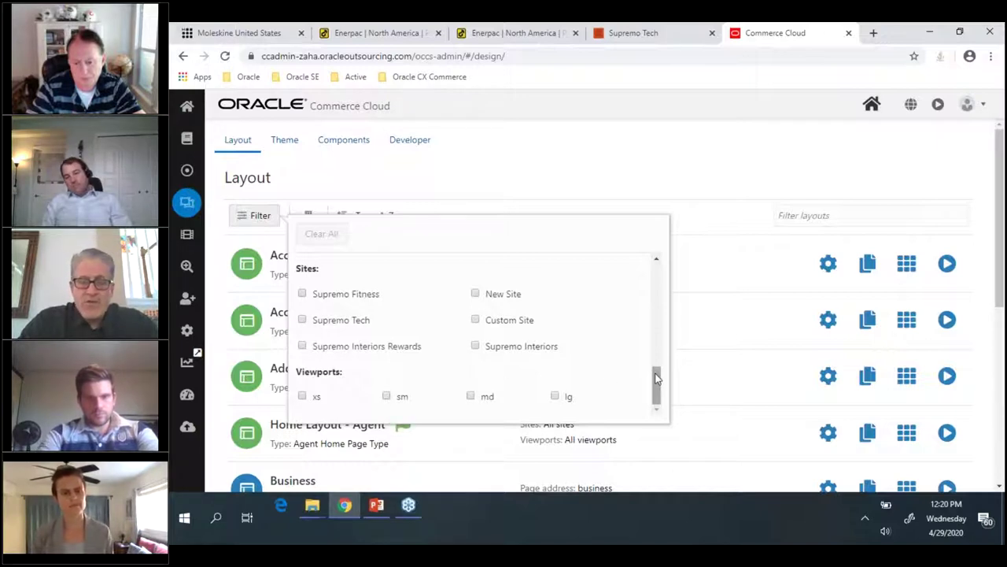
{"action": "left_click_drag", "start_coordinate": [657, 384], "coordinate": [663, 263]}
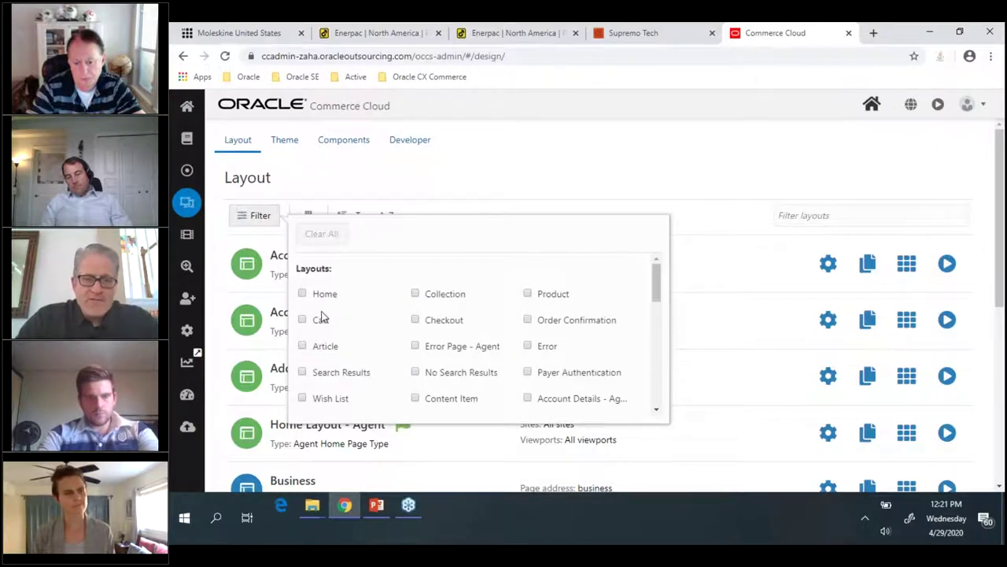
Filter the layouts by the Home type and open Home - Supremo Interiors in grid view.
{"action": "left_click", "coordinate": [302, 293]}
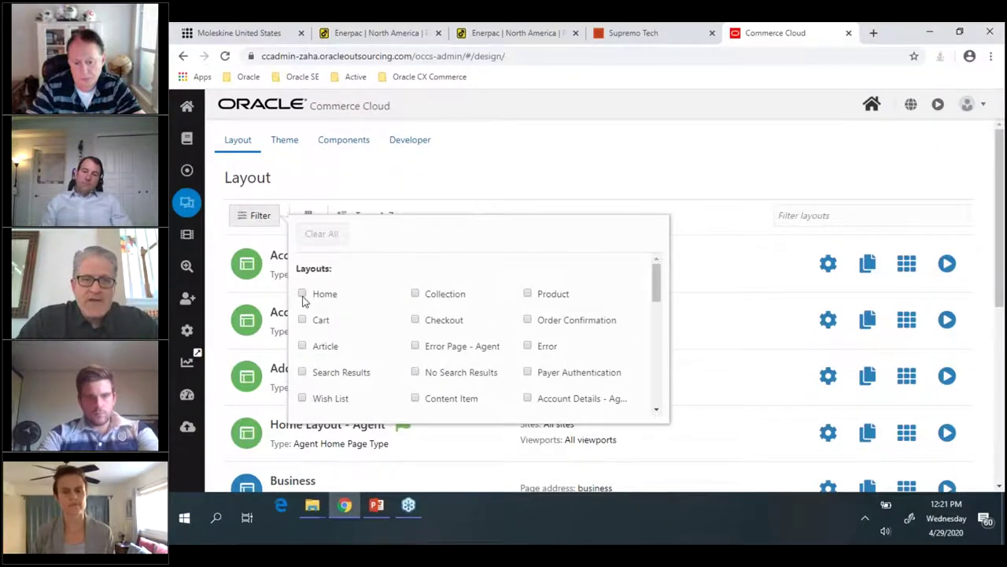
{"action": "left_click", "coordinate": [476, 173]}
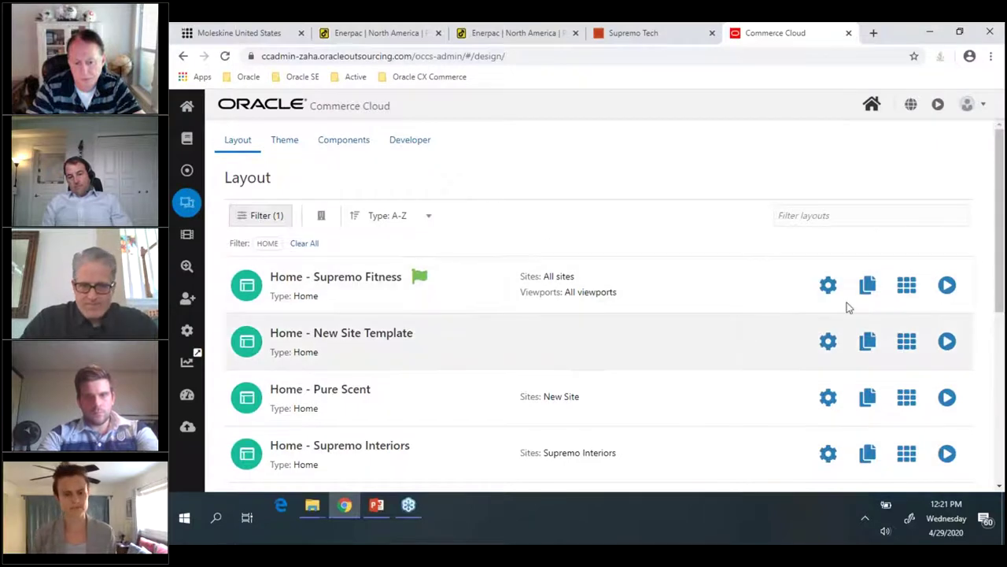
{"action": "scroll", "coordinate": [960, 330], "scroll_direction": "down", "scroll_amount": 2}
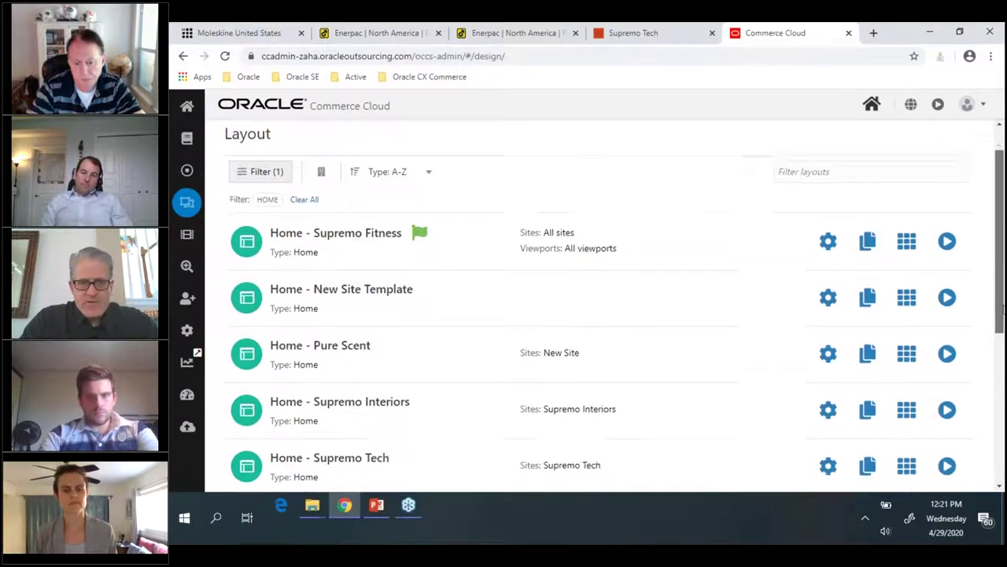
{"action": "left_click", "coordinate": [908, 343]}
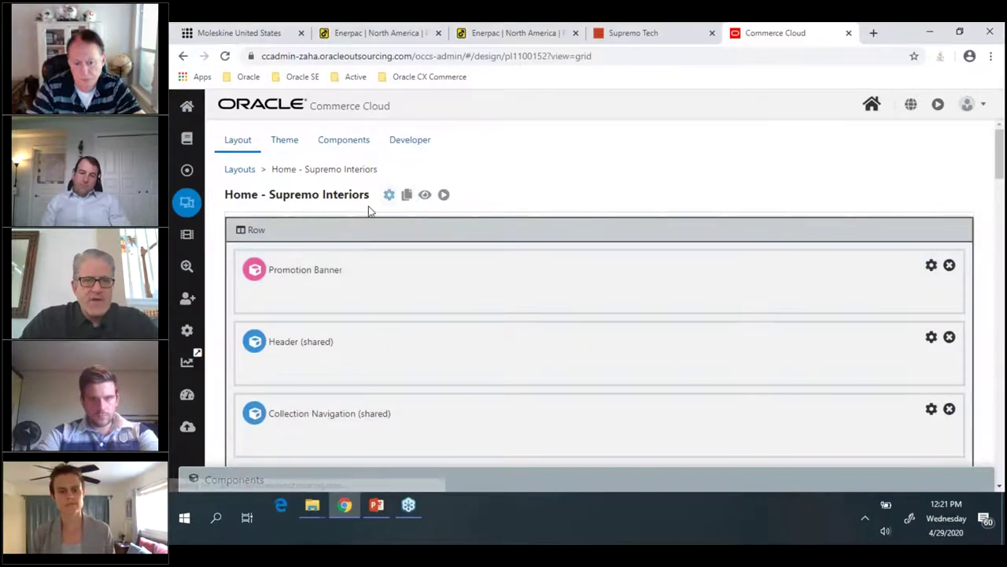
Preview the Home - Supremo Interiors layout and look through the storefront page's content.
{"action": "left_click", "coordinate": [444, 196]}
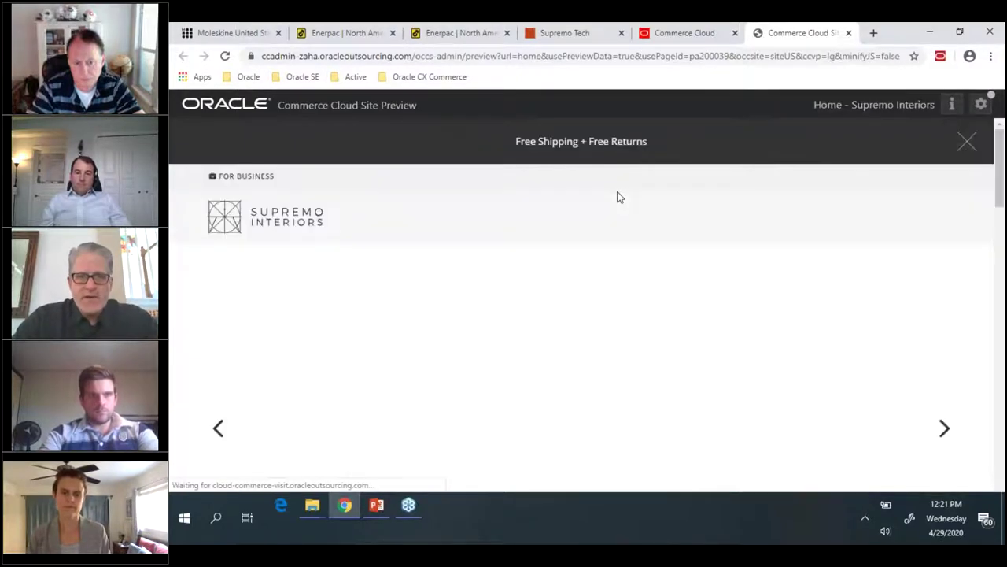
{"action": "double_click", "coordinate": [398, 105]}
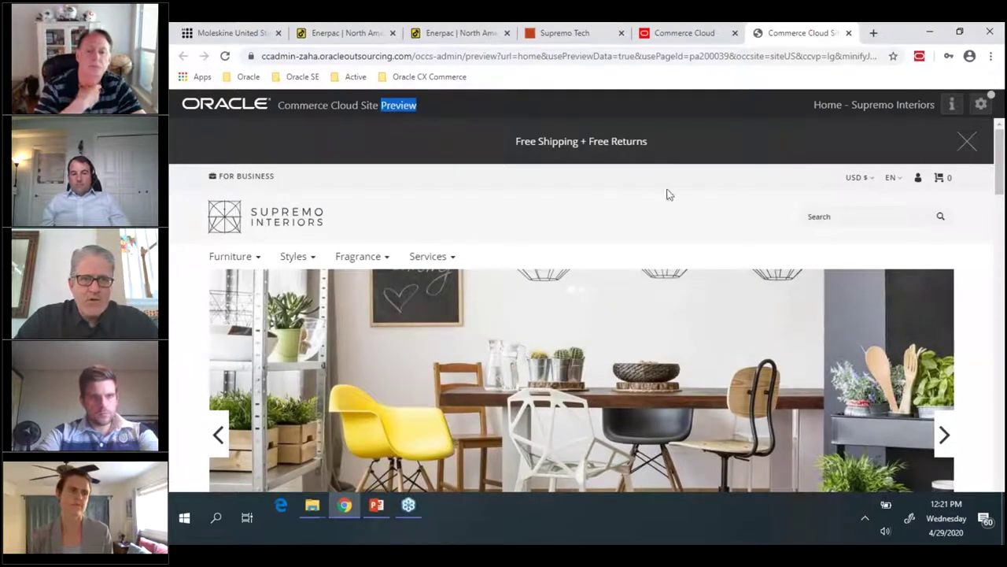
{"action": "left_click", "coordinate": [999, 466]}
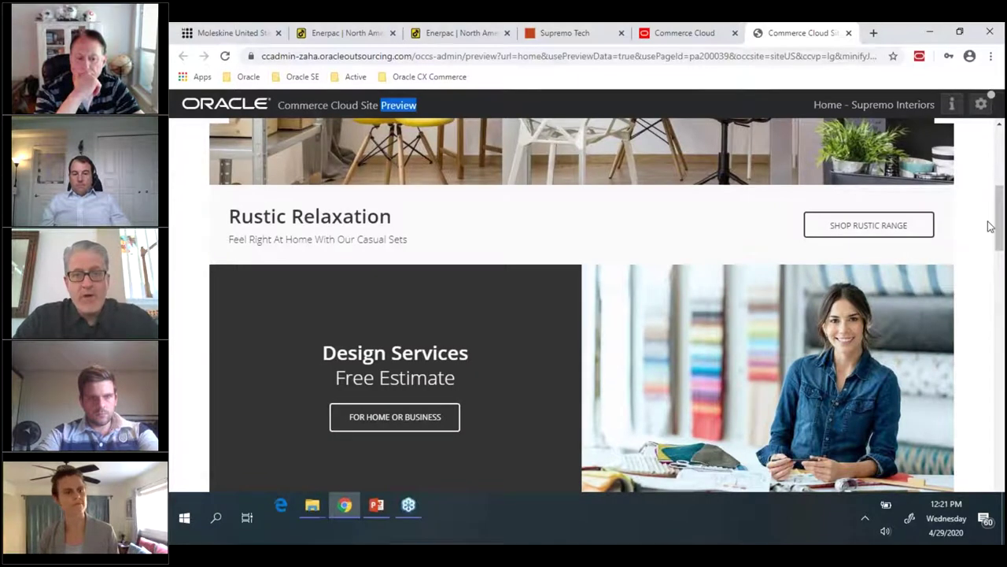
Return to the layout's grid view and insert an empty row above the Content Variation Slot row.
{"action": "left_click", "coordinate": [669, 32]}
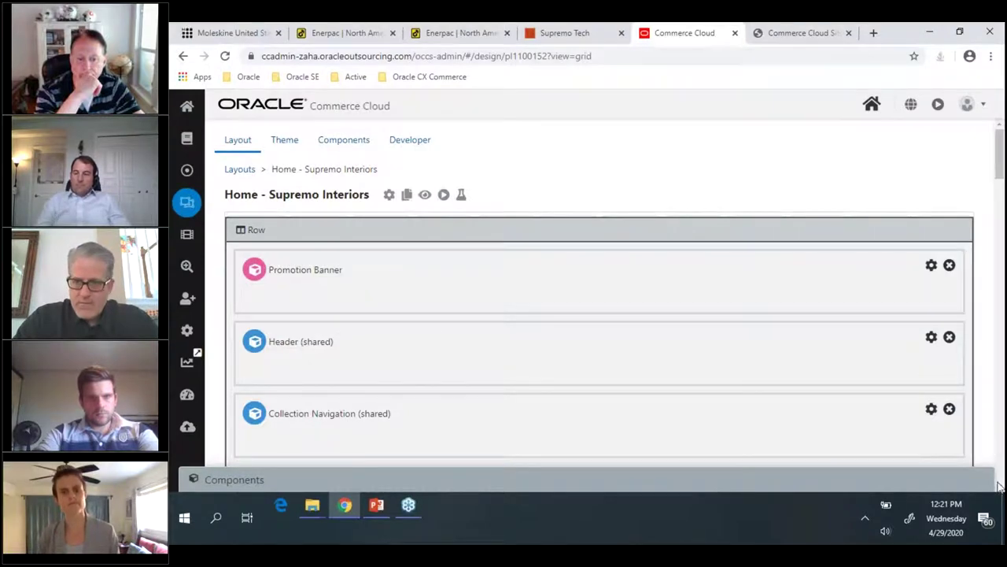
{"action": "scroll", "coordinate": [1002, 401], "scroll_direction": "down", "scroll_amount": 5}
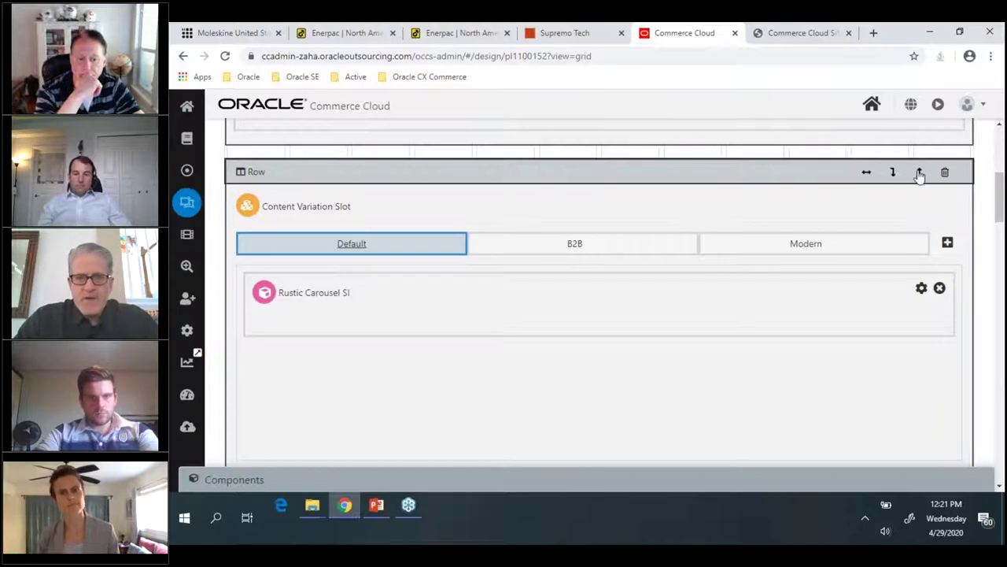
{"action": "left_click", "coordinate": [919, 173]}
{"action": "left_click", "coordinate": [919, 173]}
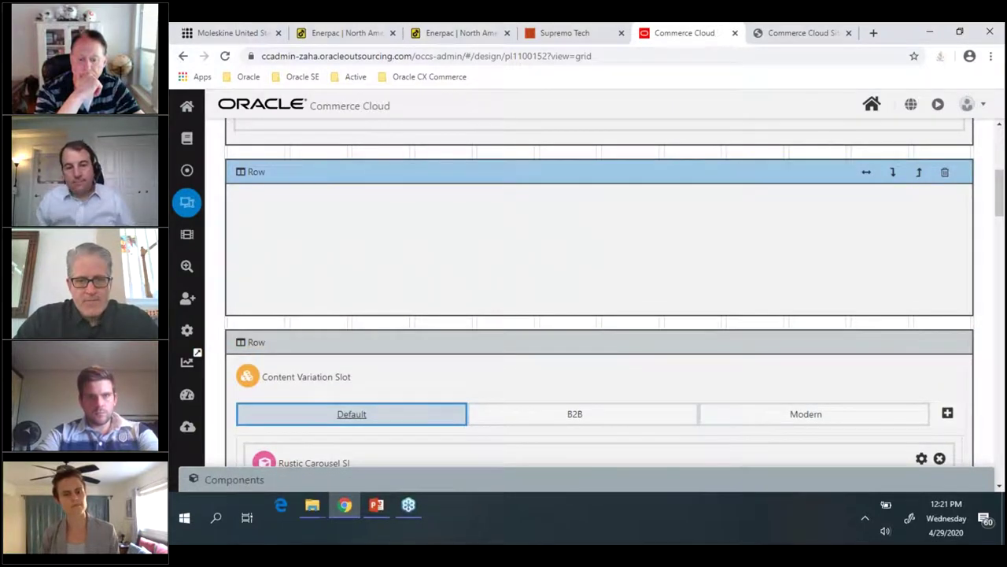
Place a Web Content component in the new row and create a widget instance named Hello World for it.
{"action": "left_click_drag", "start_coordinate": [985, 358], "coordinate": [986, 475]}
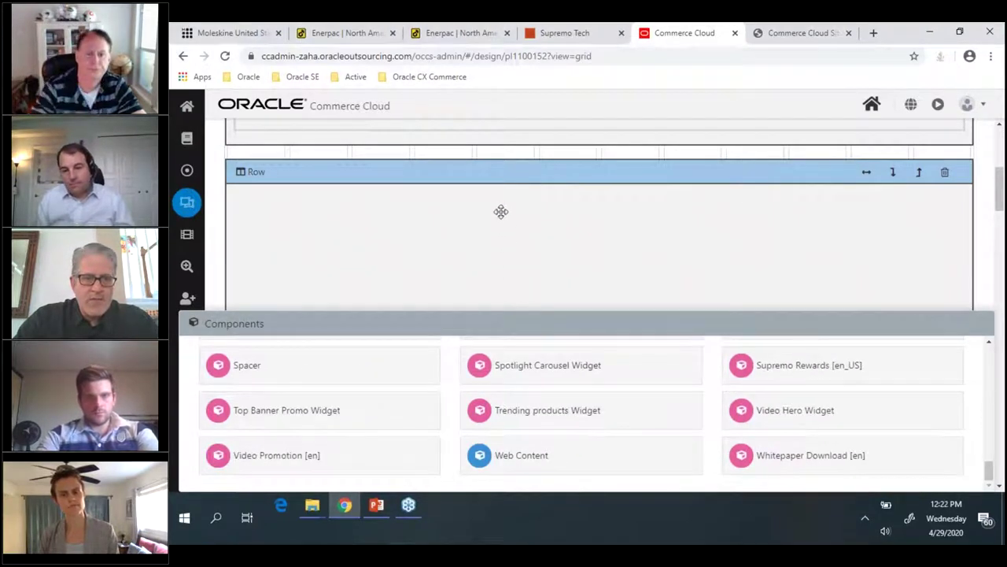
{"action": "scroll", "coordinate": [499, 206], "scroll_direction": "down", "scroll_amount": 1}
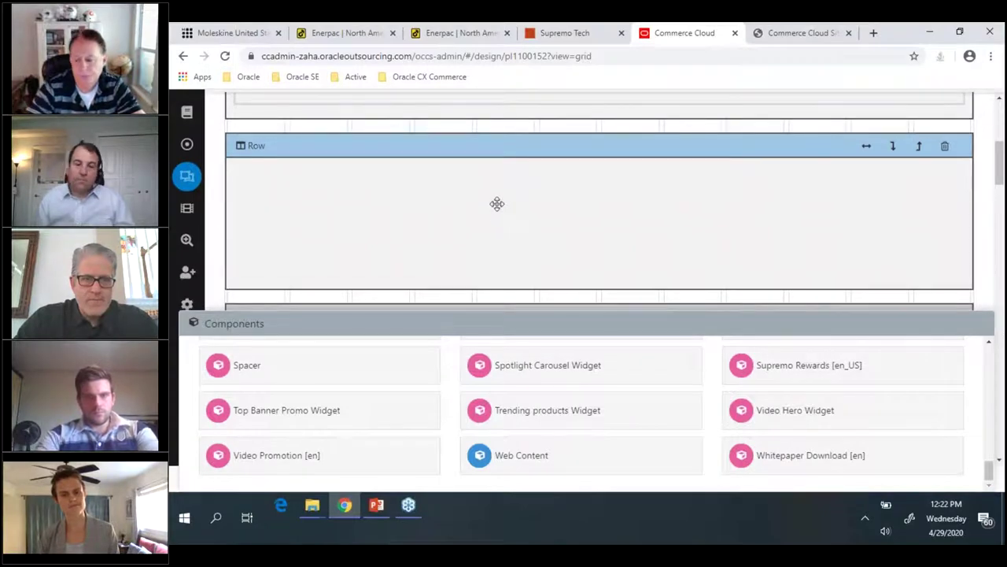
{"action": "left_click", "coordinate": [499, 462]}
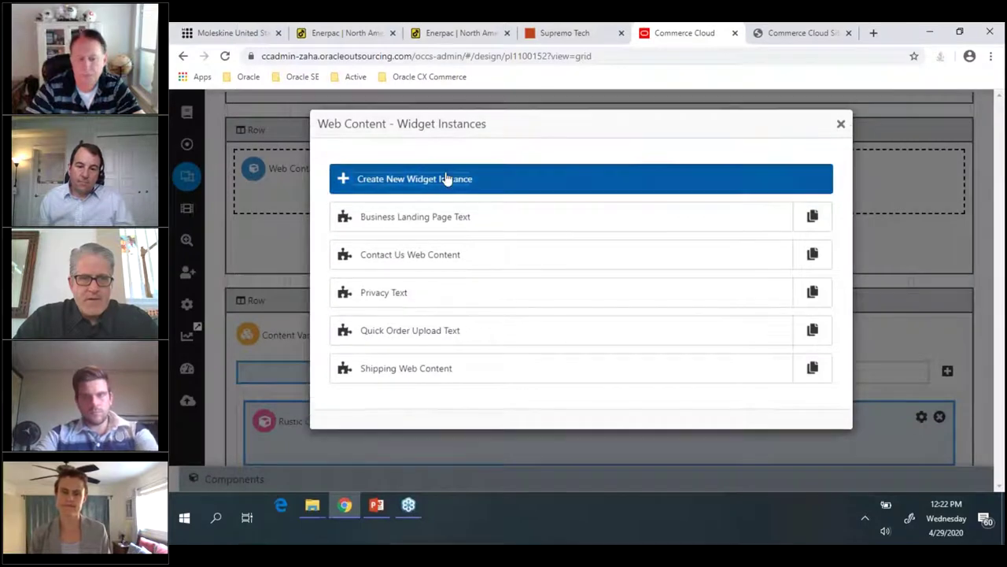
{"action": "left_click", "coordinate": [446, 179]}
{"action": "type", "text": "H"}
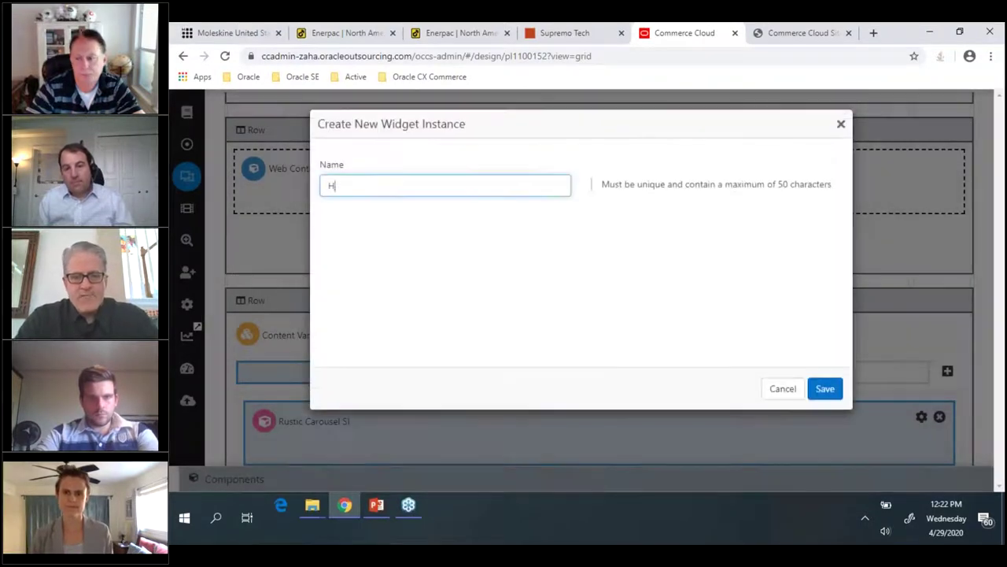
{"action": "type", "text": "ello World"}
{"action": "left_click", "coordinate": [824, 387]}
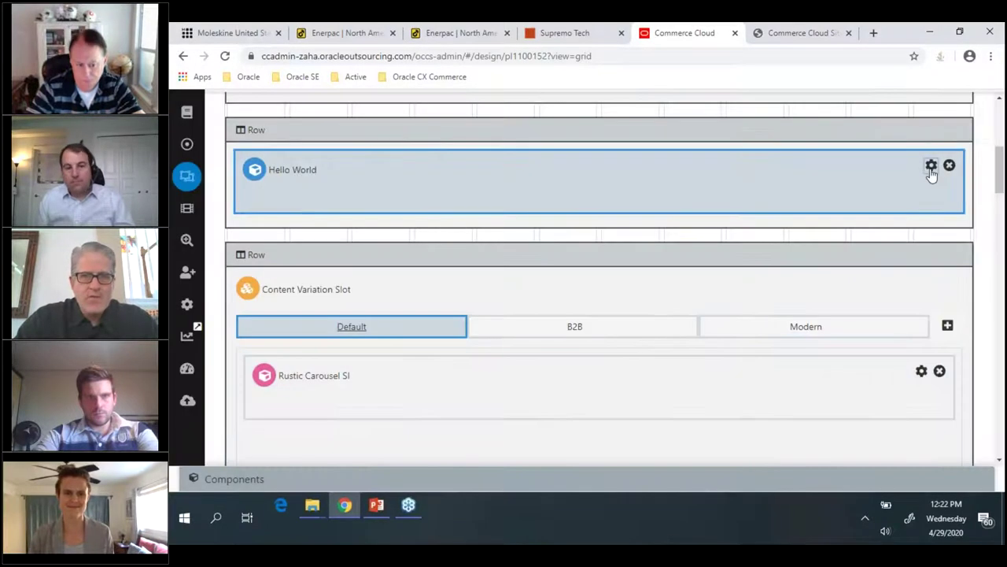
Open the Hello World widget's settings and show the elements available in its Element Library.
{"action": "left_click", "coordinate": [930, 167]}
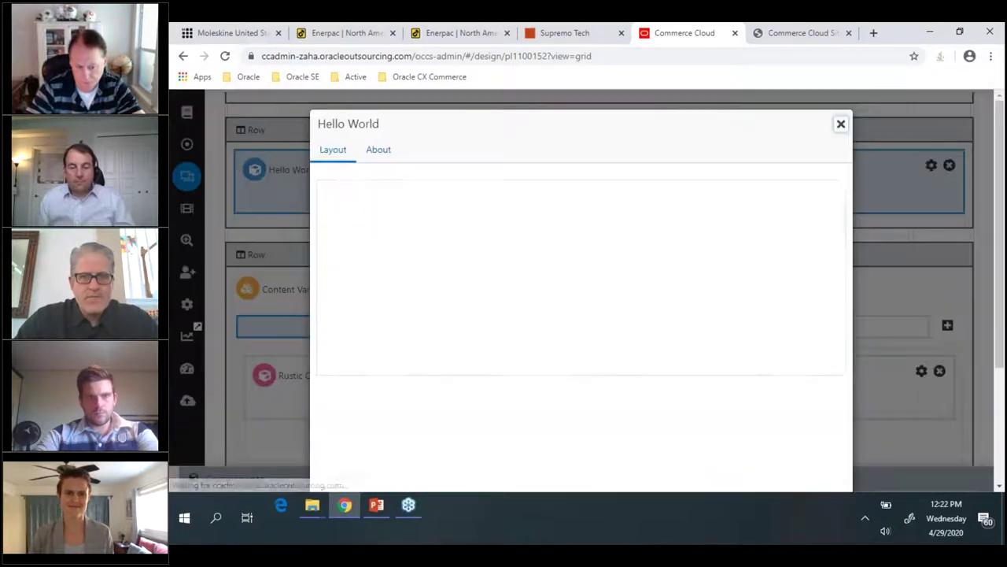
{"action": "left_click_drag", "start_coordinate": [1003, 284], "coordinate": [989, 377]}
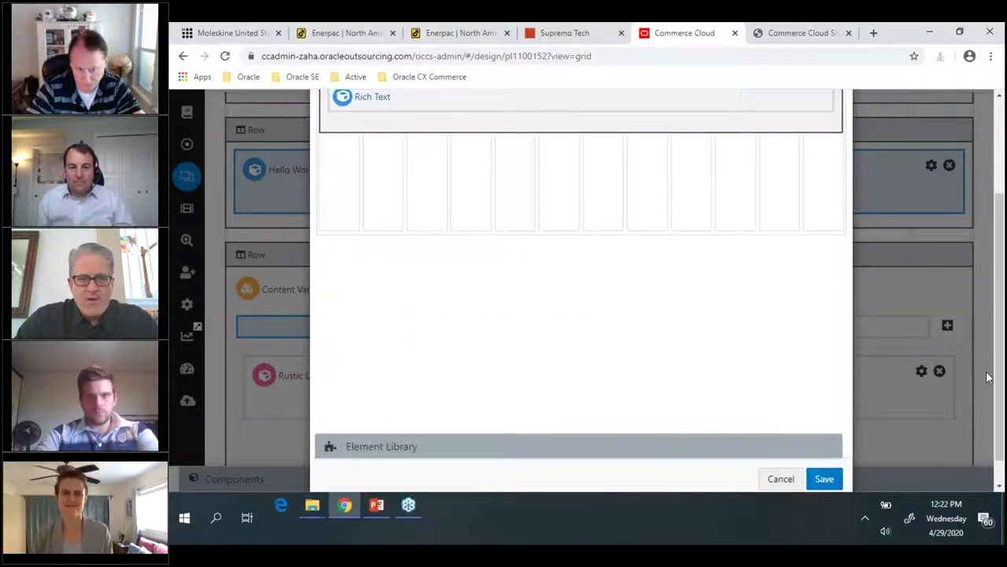
{"action": "left_click", "coordinate": [614, 447]}
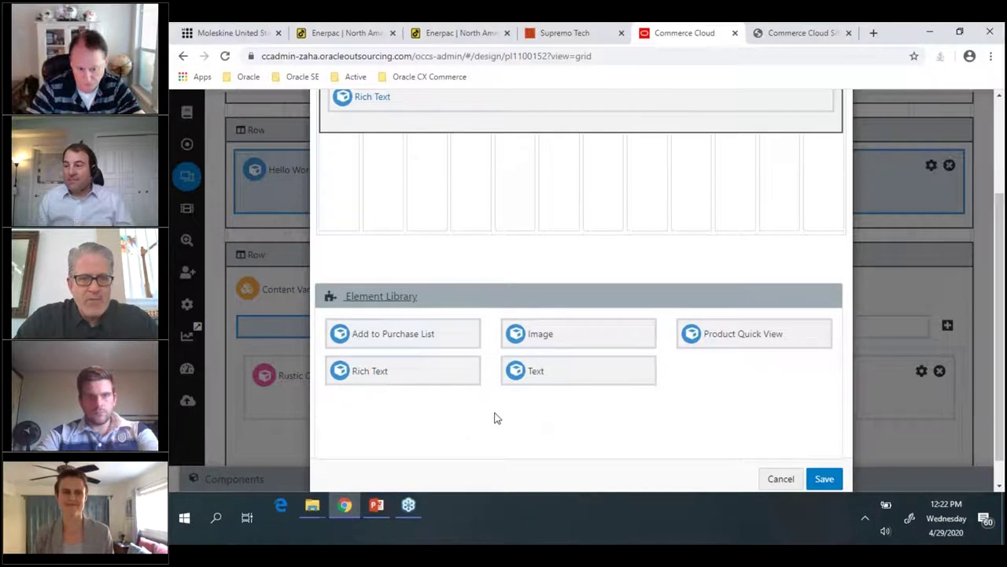